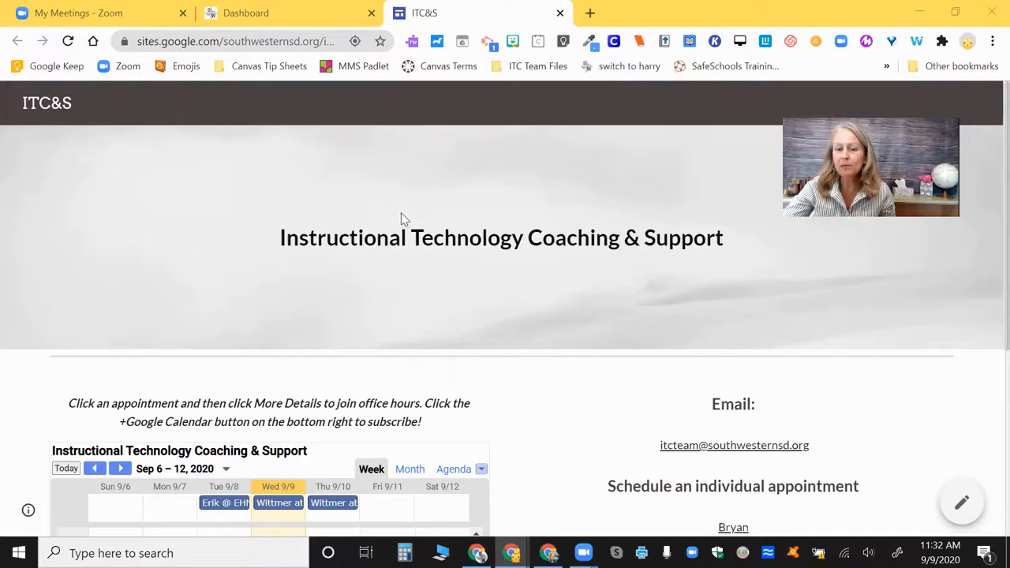
# Review the office hours calendar and contact options on the coaching support page and highlight the team's e-mail address
pyautogui.scroll(-4, 401, 211)
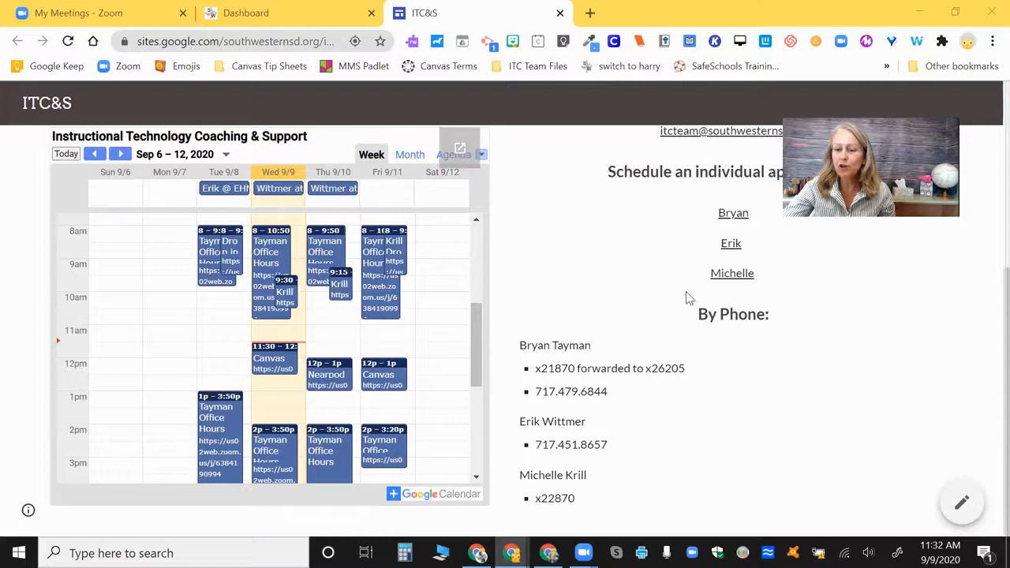
pyautogui.scroll(1, 733, 309)
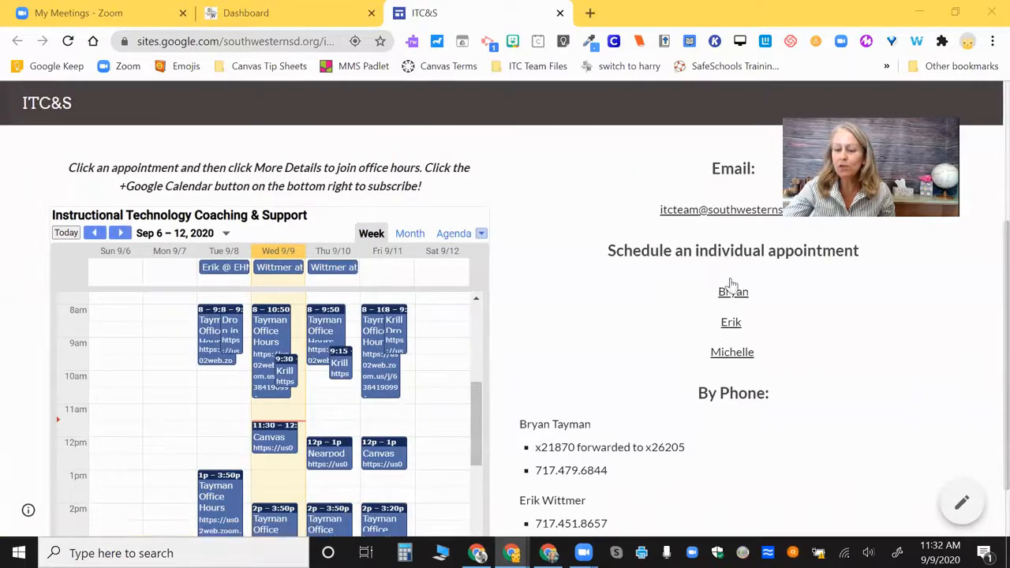
pyautogui.scroll(-1, 727, 331)
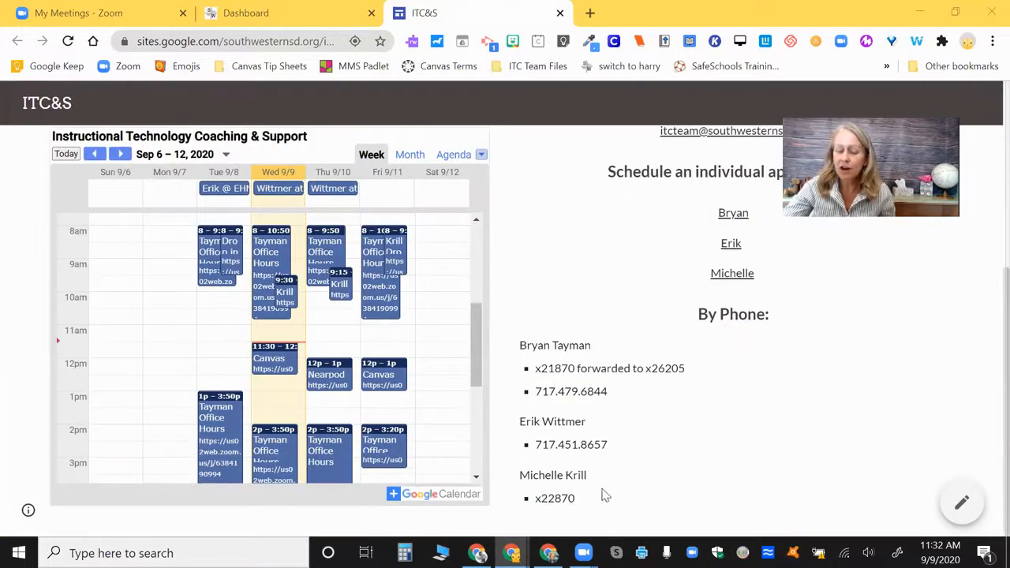
pyautogui.scroll(2, 652, 432)
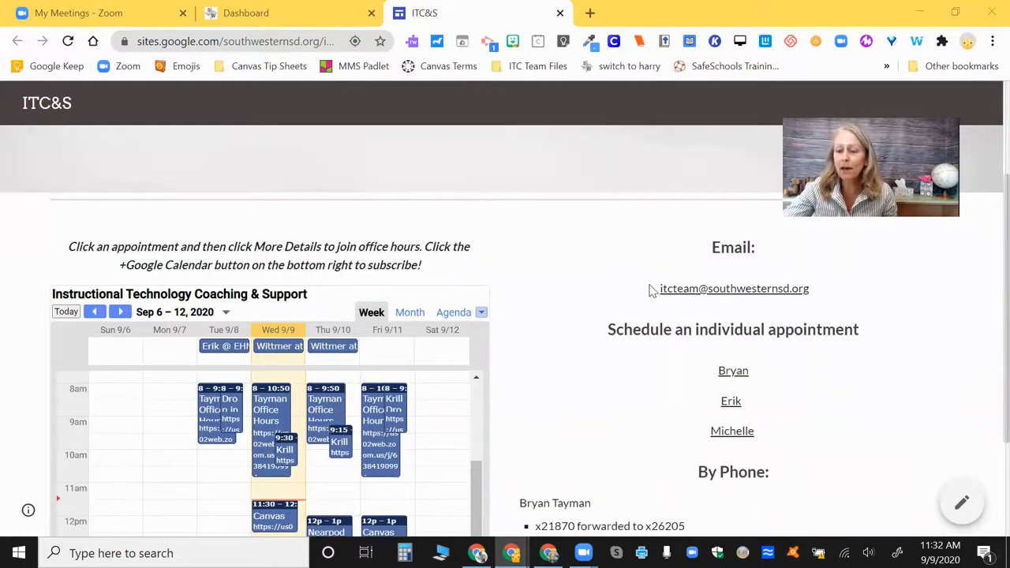
pyautogui.moveTo(638, 292); pyautogui.dragTo(866, 295)
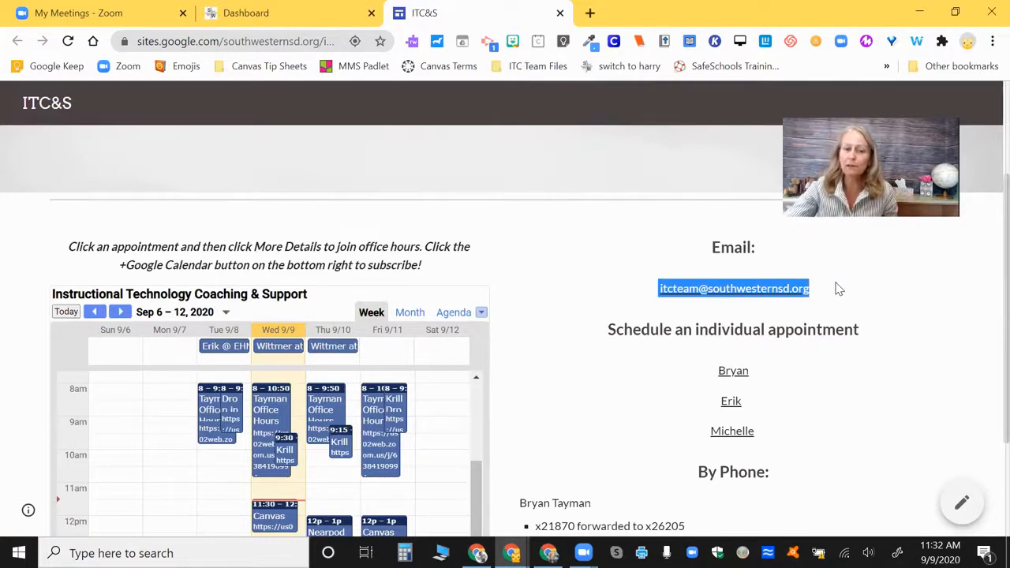
# Switch to the Canvas Dashboard and move the Canvas Units course card to the first position among the published courses
pyautogui.click(251, 15)
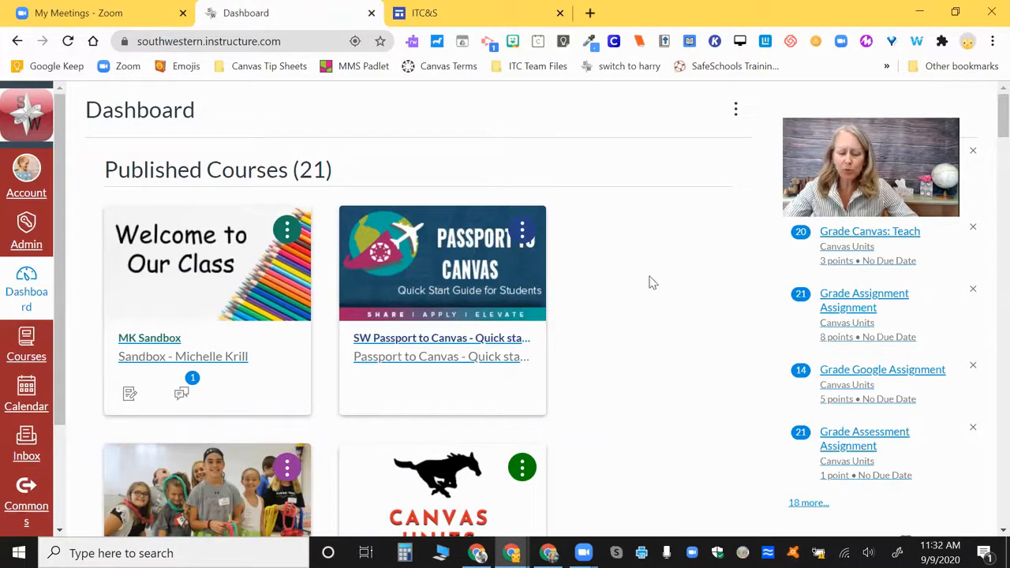
pyautogui.hotkey('ctrl', '-')
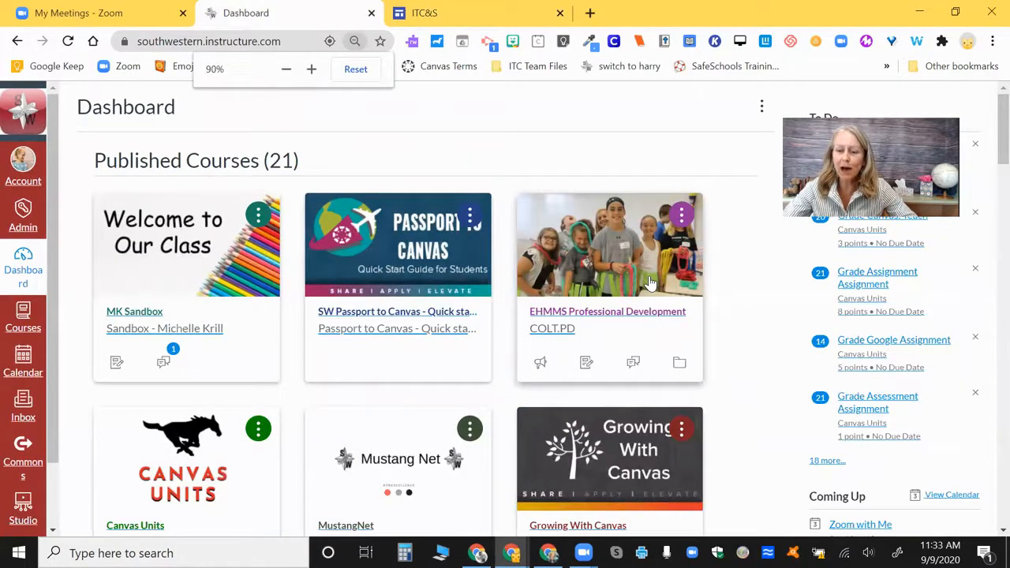
pyautogui.hotkey('ctrl', '-')
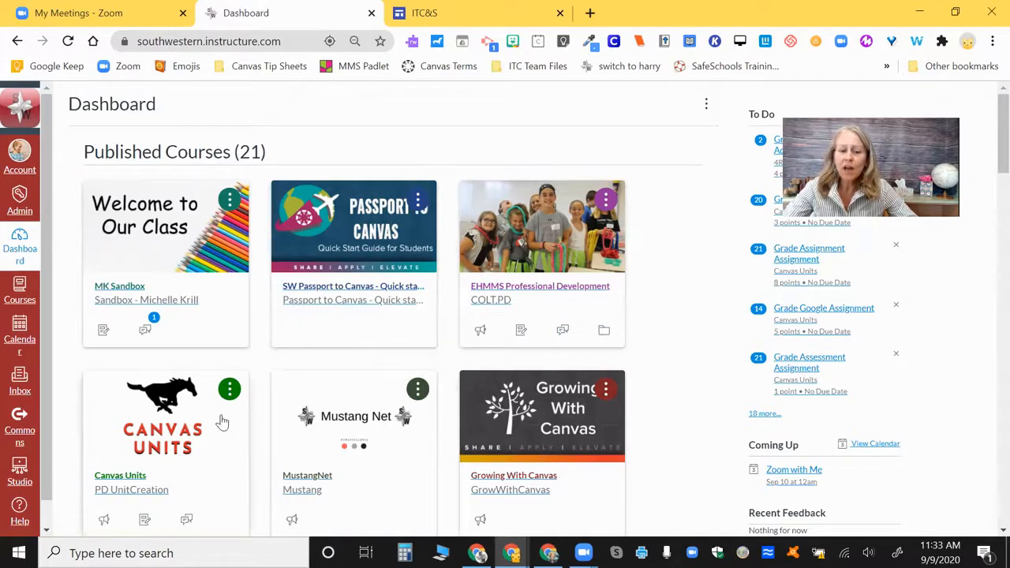
pyautogui.moveTo(222, 423); pyautogui.dragTo(244, 275)
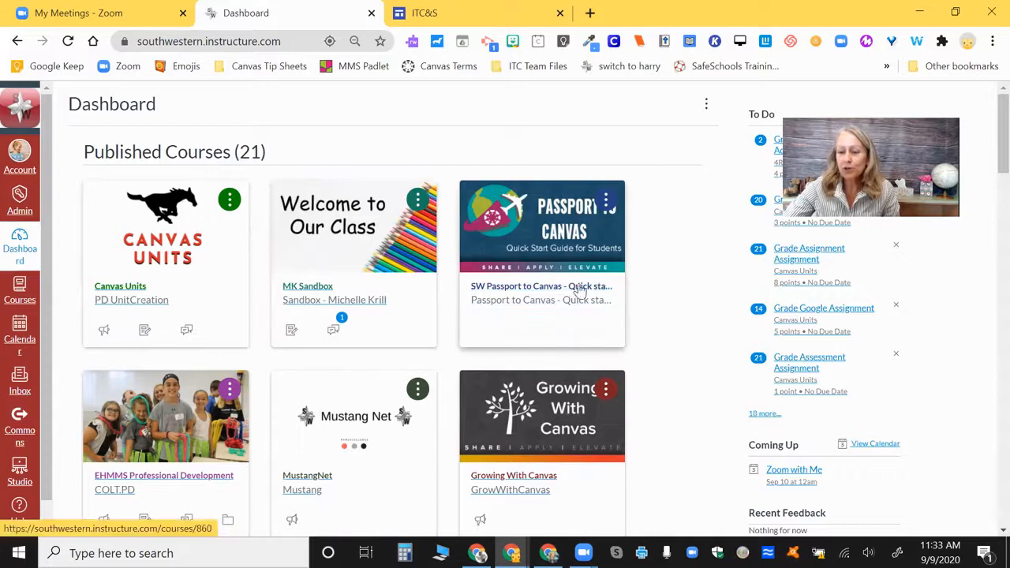
# Preview the dashboard in List View and return it to Card View
pyautogui.click(707, 105)
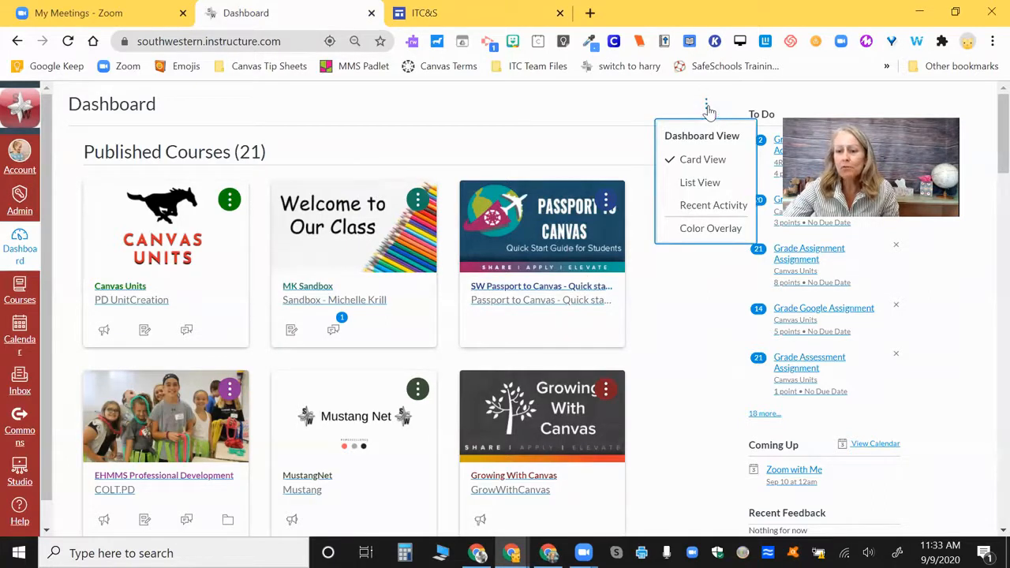
pyautogui.click(691, 186)
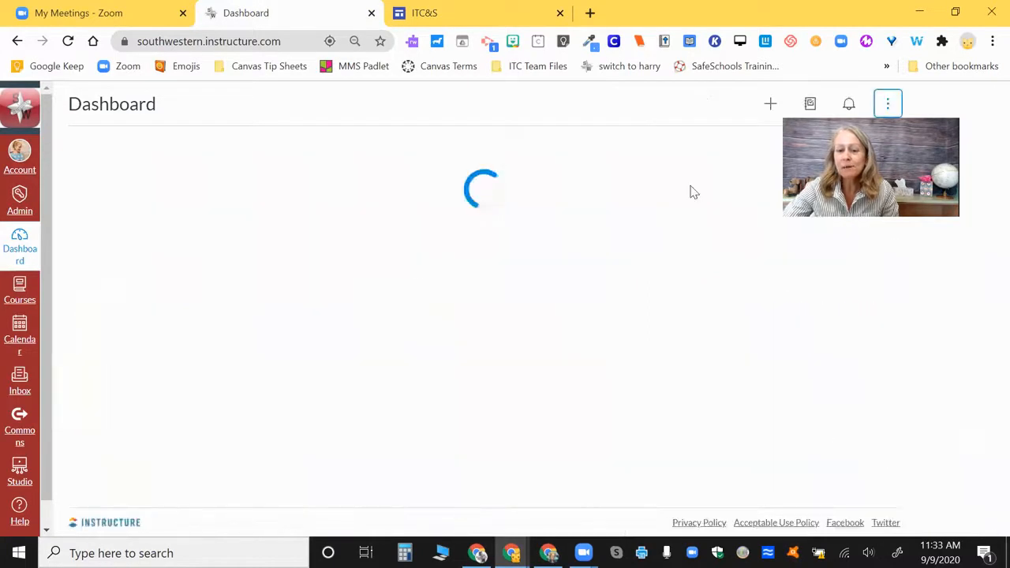
pyautogui.scroll(-3, 591, 218)
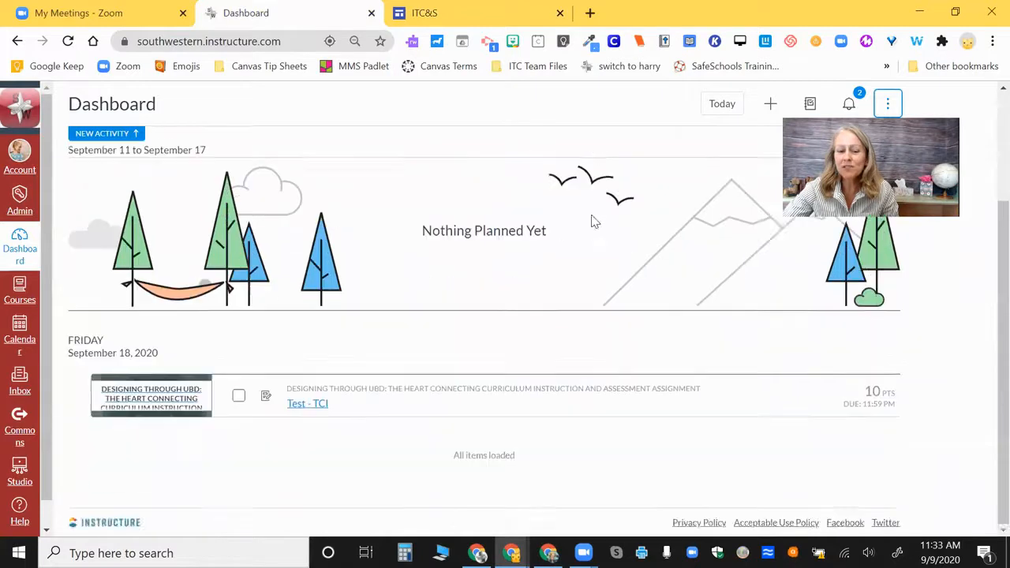
pyautogui.scroll(3, 599, 213)
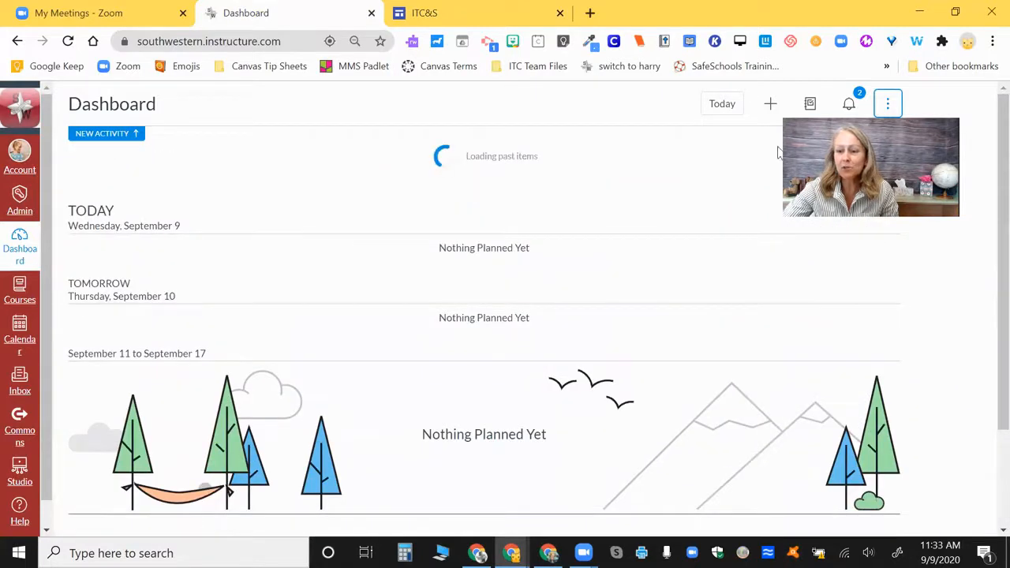
pyautogui.click(888, 106)
pyautogui.click(872, 161)
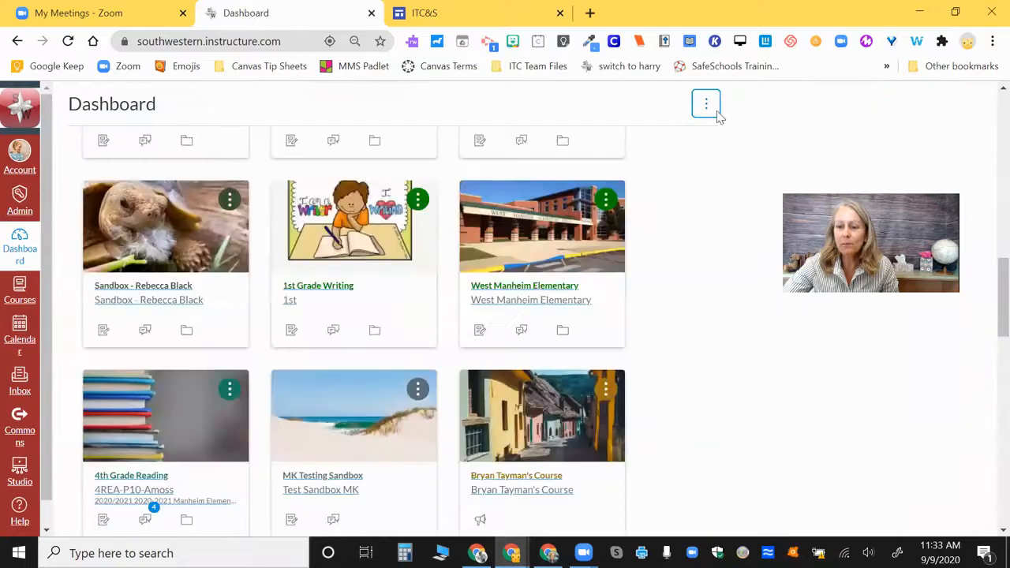
pyautogui.scroll(10, 674, 189)
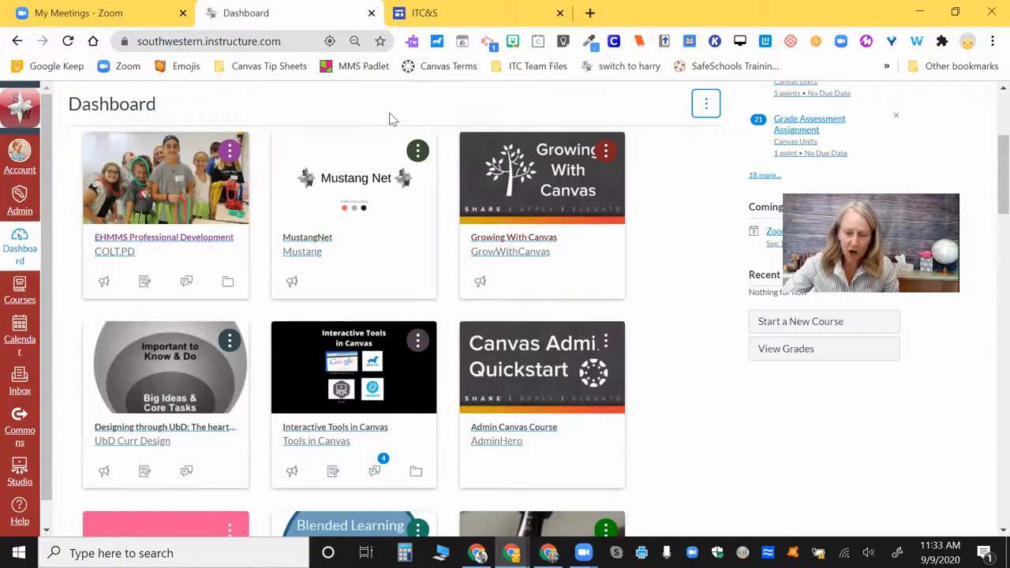
# Try the Color Overlay option on the course cards and switch it off again
pyautogui.click(704, 108)
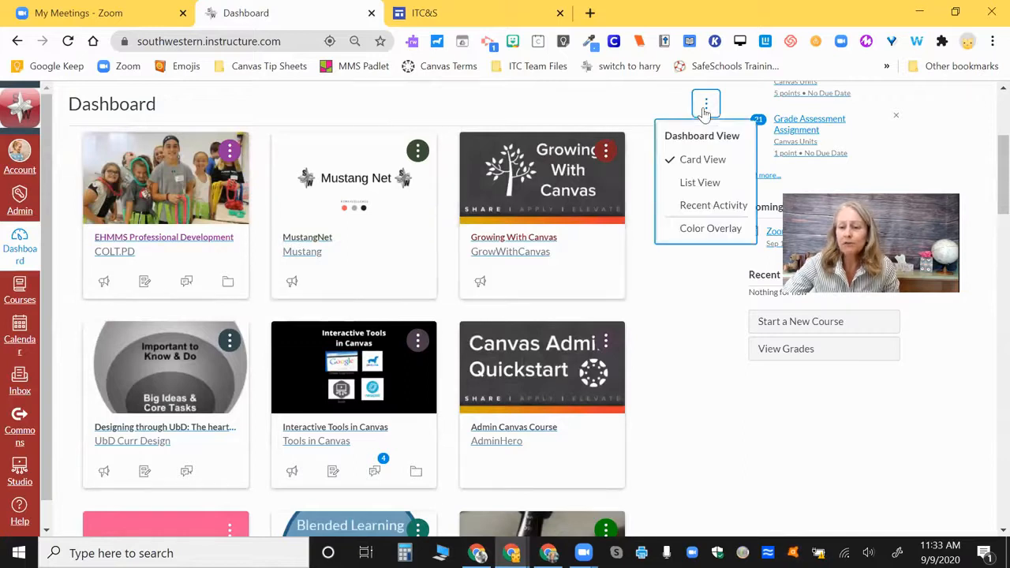
pyautogui.click(708, 228)
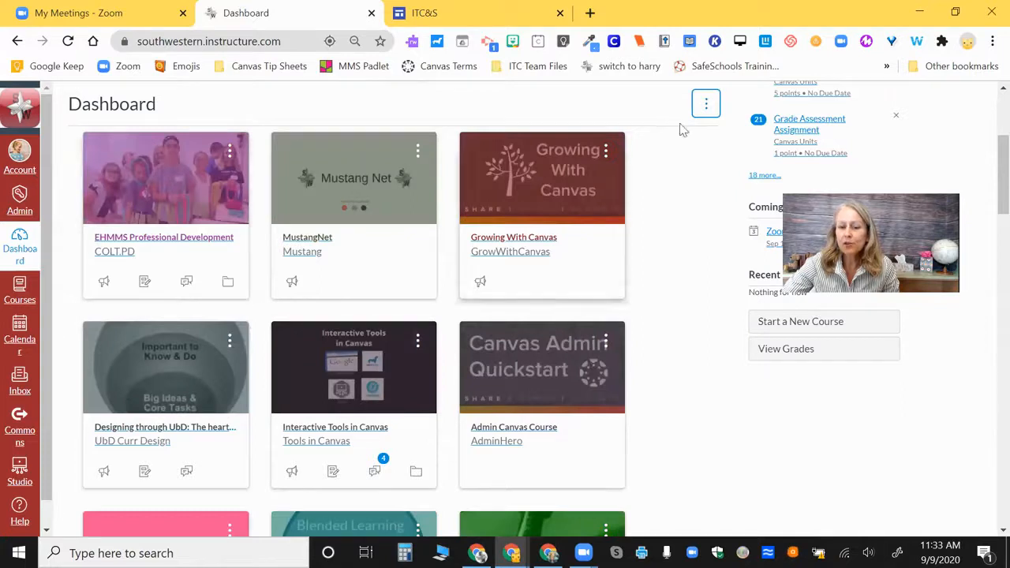
pyautogui.click(707, 108)
pyautogui.click(696, 229)
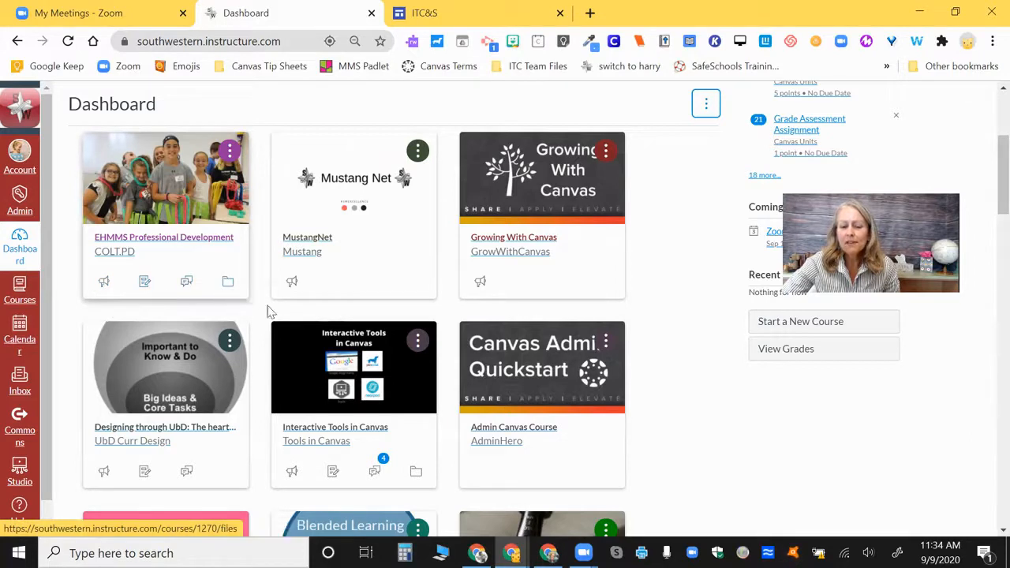
# Look over the dashboard's course cards and open the All Courses list
pyautogui.scroll(-1, 269, 315)
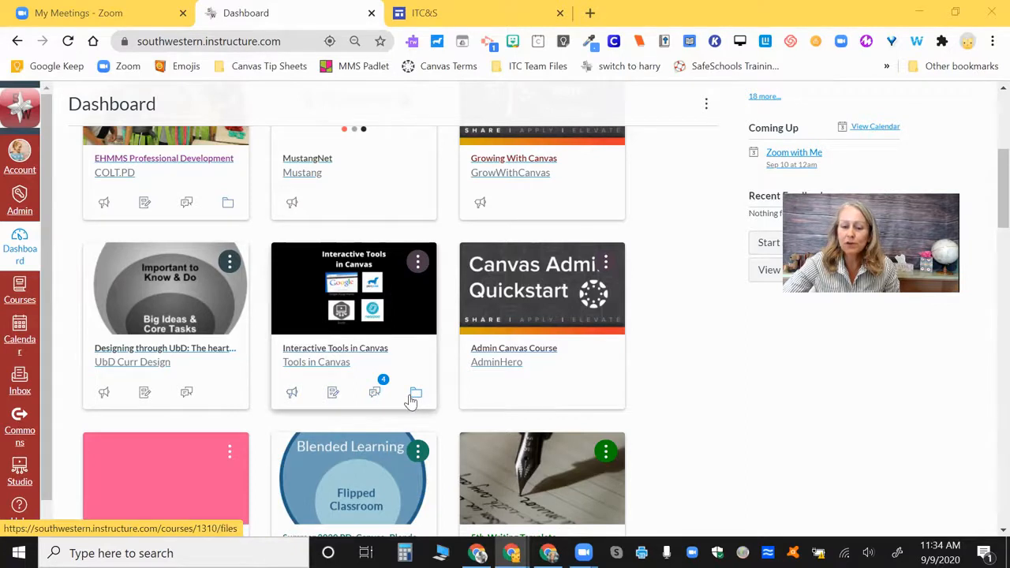
pyautogui.scroll(-3, 410, 400)
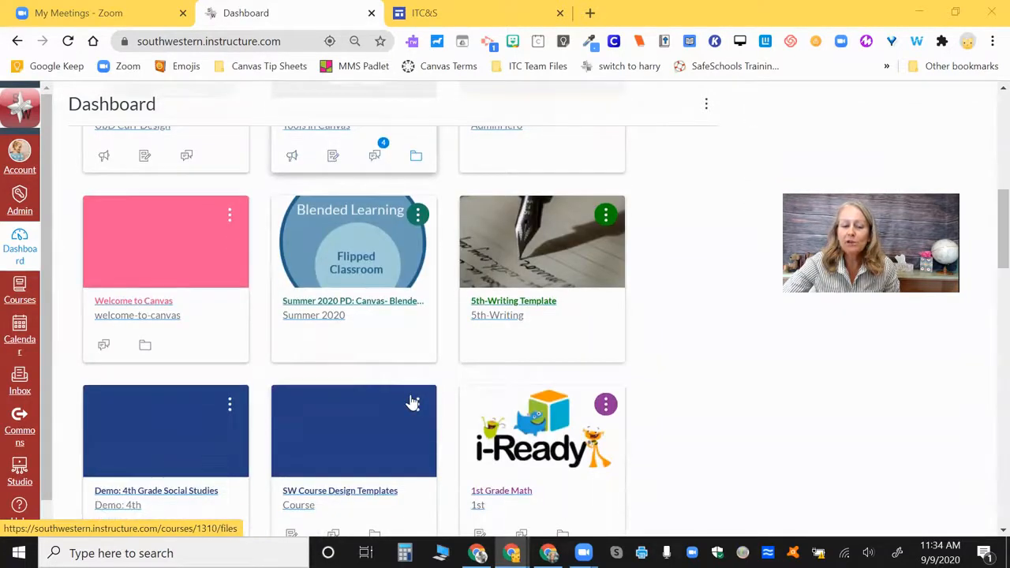
pyautogui.scroll(7, 412, 402)
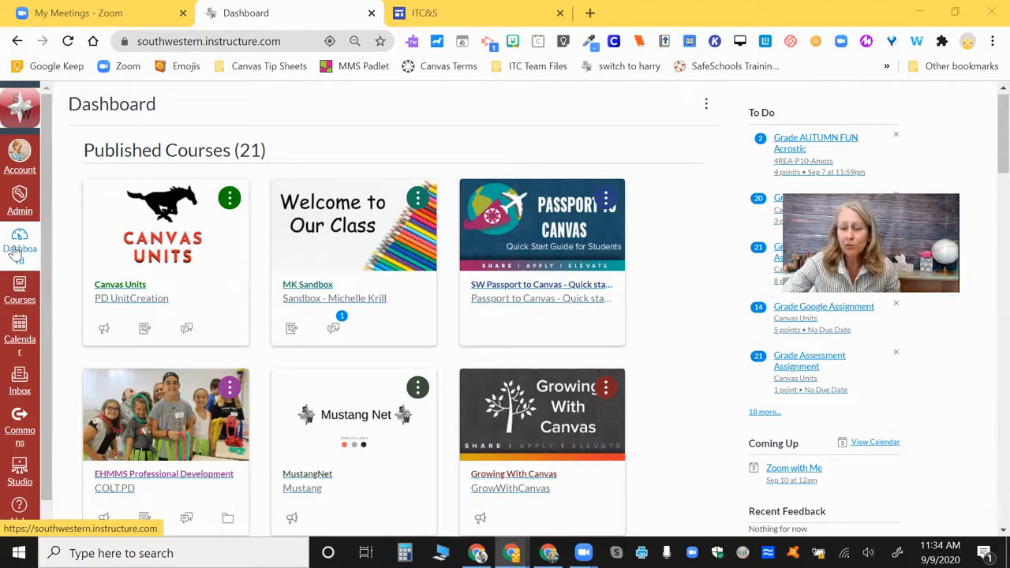
pyautogui.click(19, 288)
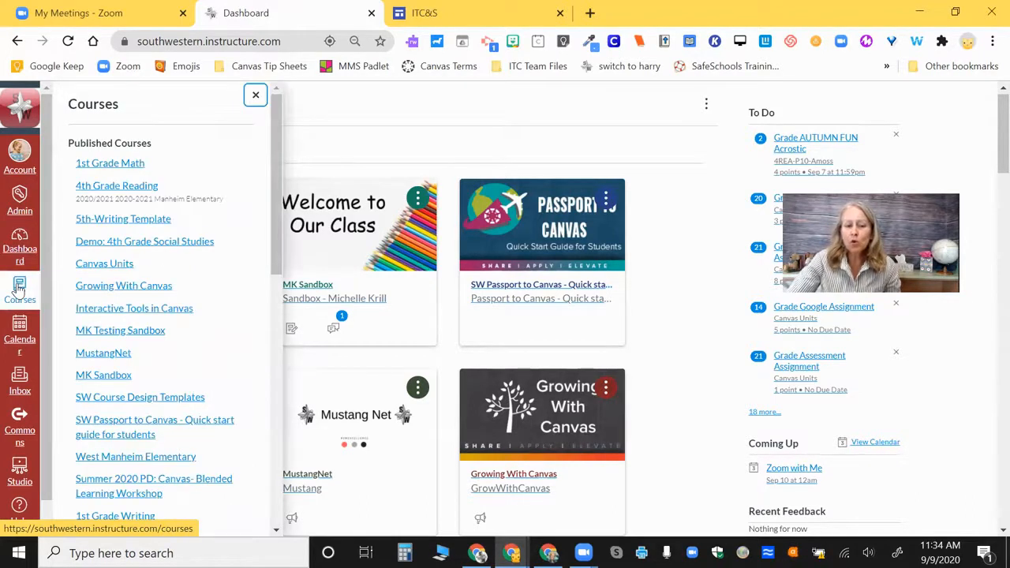
pyautogui.scroll(-10, 128, 177)
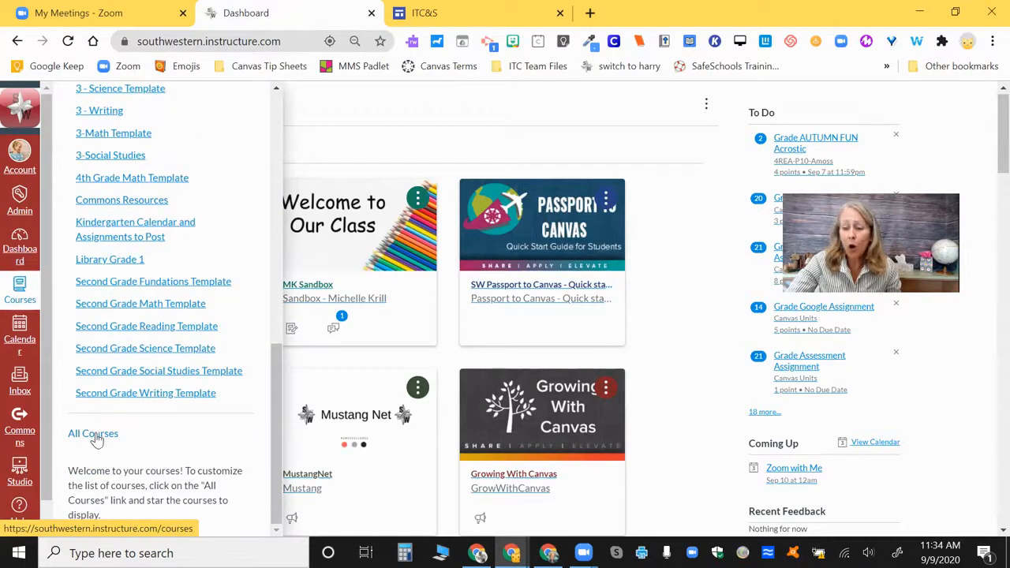
pyautogui.click(93, 434)
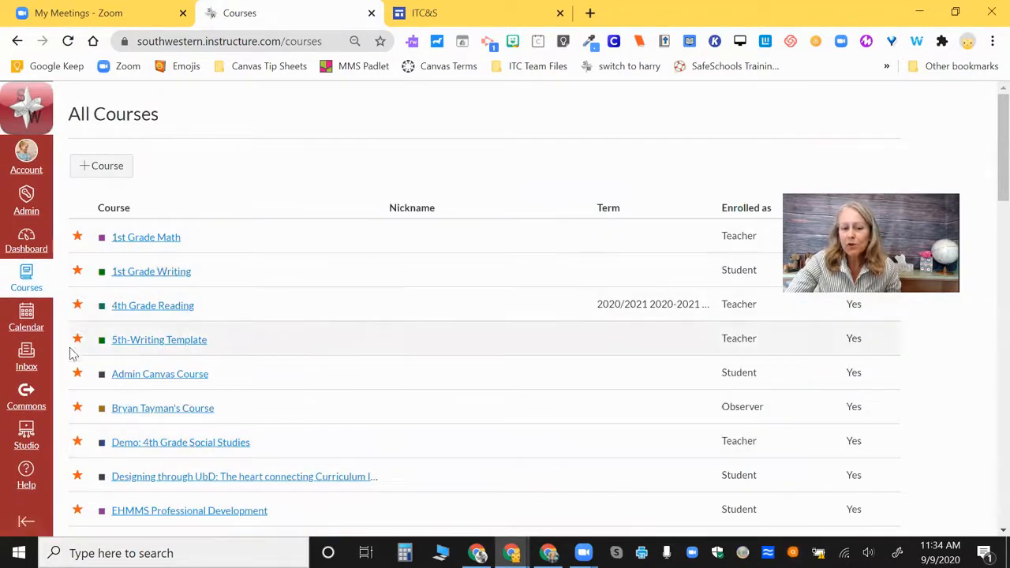
# Examine which courses are starred in the All Courses list, compare them with the Courses shortlist, and reopen All Courses
pyautogui.scroll(-6, 89, 380)
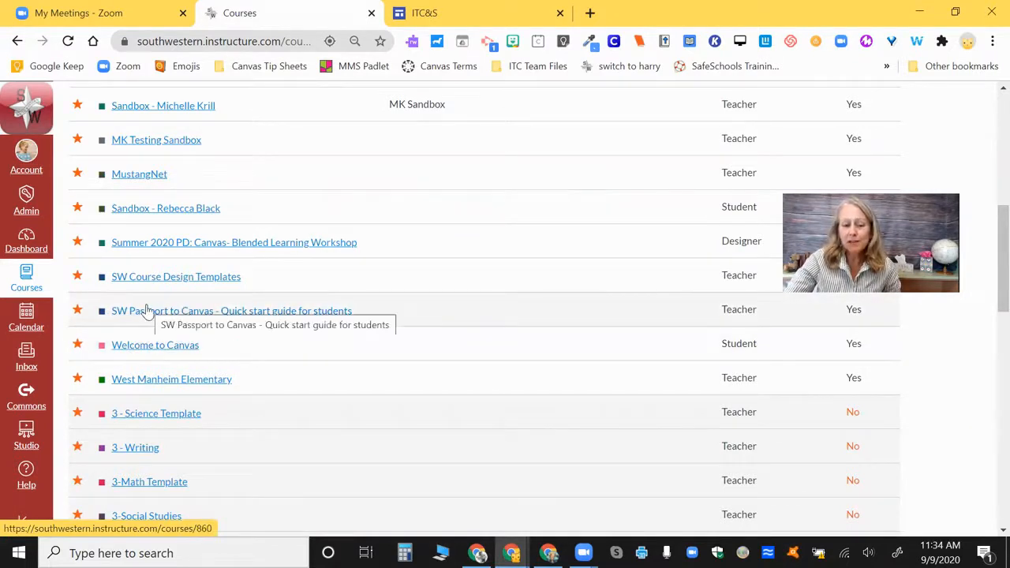
pyautogui.scroll(-4, 119, 311)
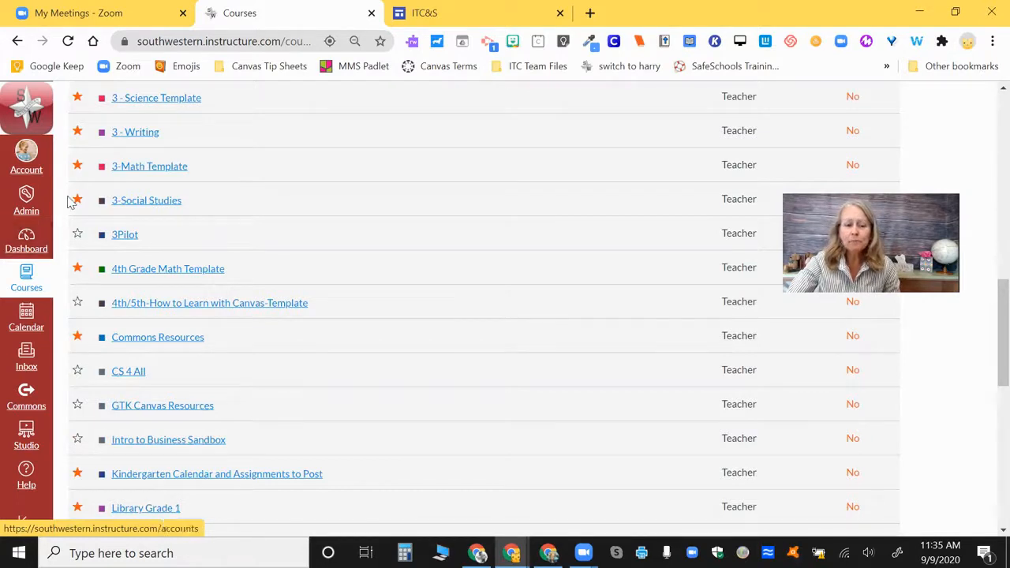
pyautogui.scroll(-3, 69, 202)
pyautogui.scroll(-3, 68, 202)
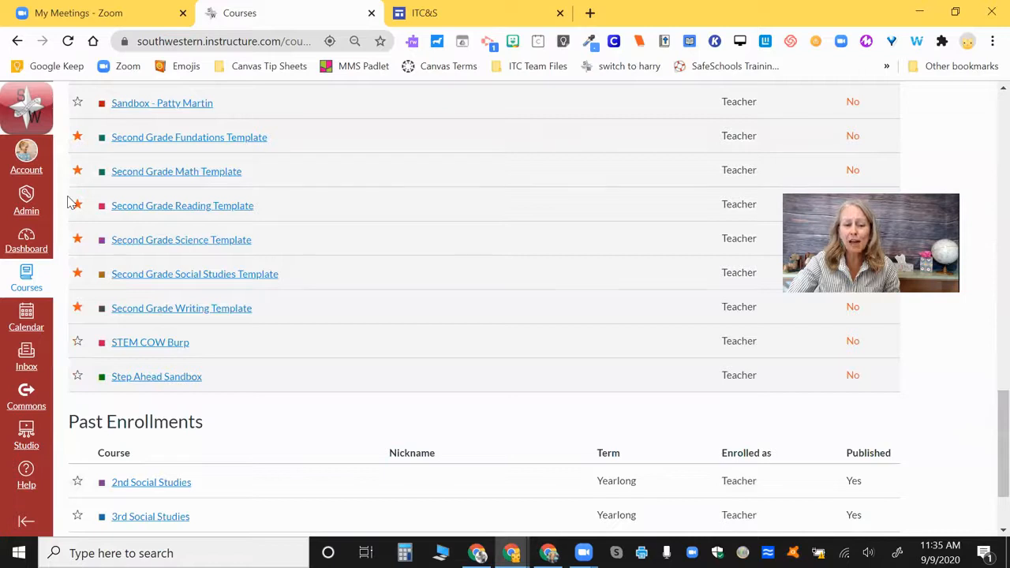
pyautogui.click(27, 281)
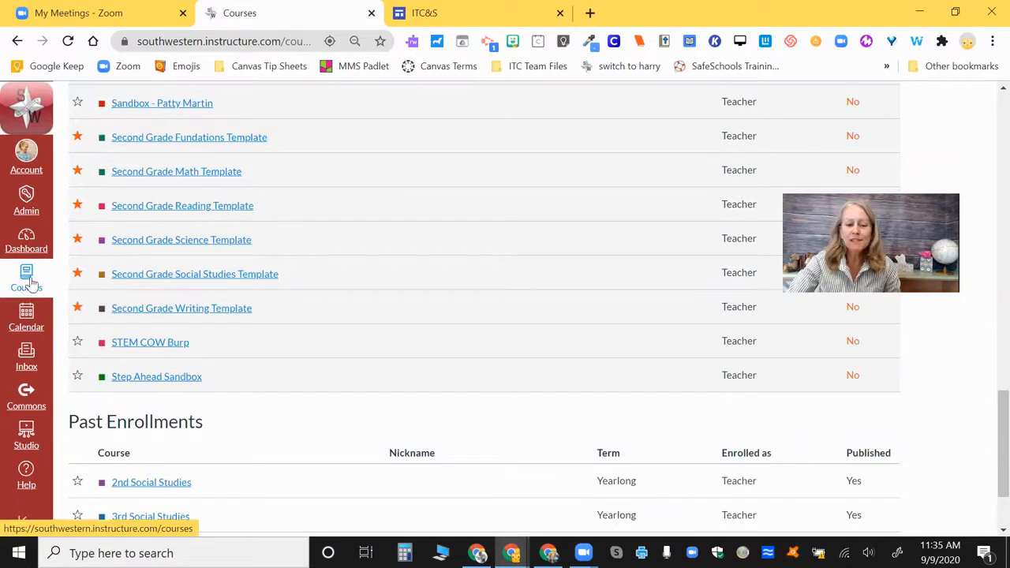
pyautogui.scroll(-8, 90, 272)
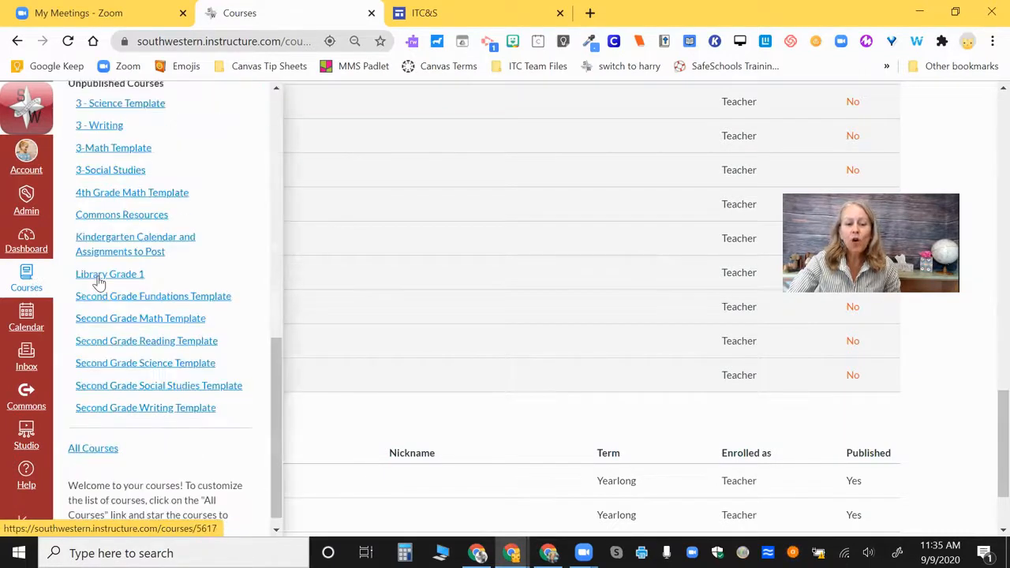
pyautogui.click(92, 435)
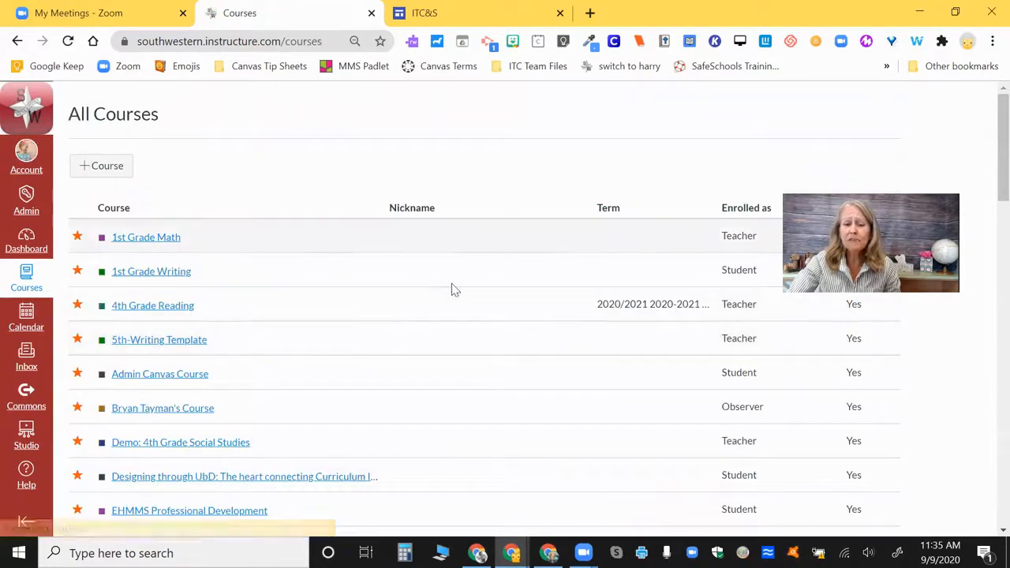
# Return to the Dashboard and remove the color overlay from the published and unpublished course cards
pyautogui.click(31, 246)
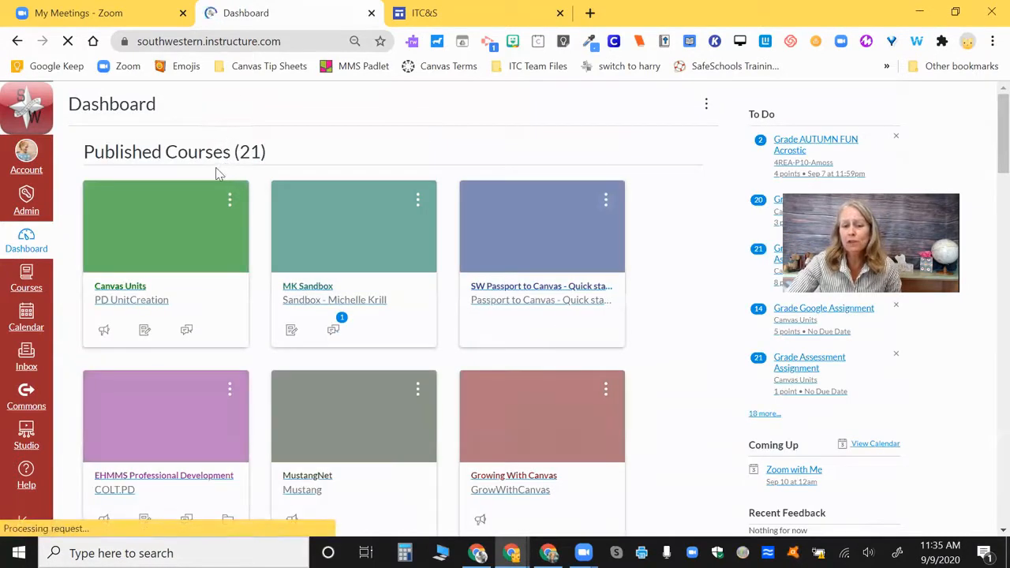
pyautogui.scroll(-15, 220, 175)
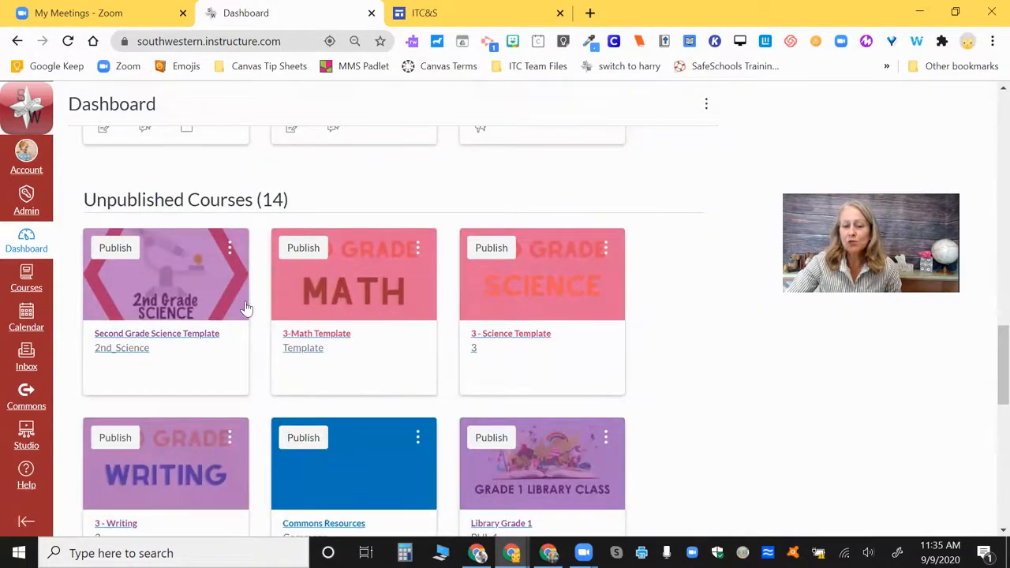
pyautogui.scroll(1, 247, 308)
pyautogui.scroll(12, 208, 391)
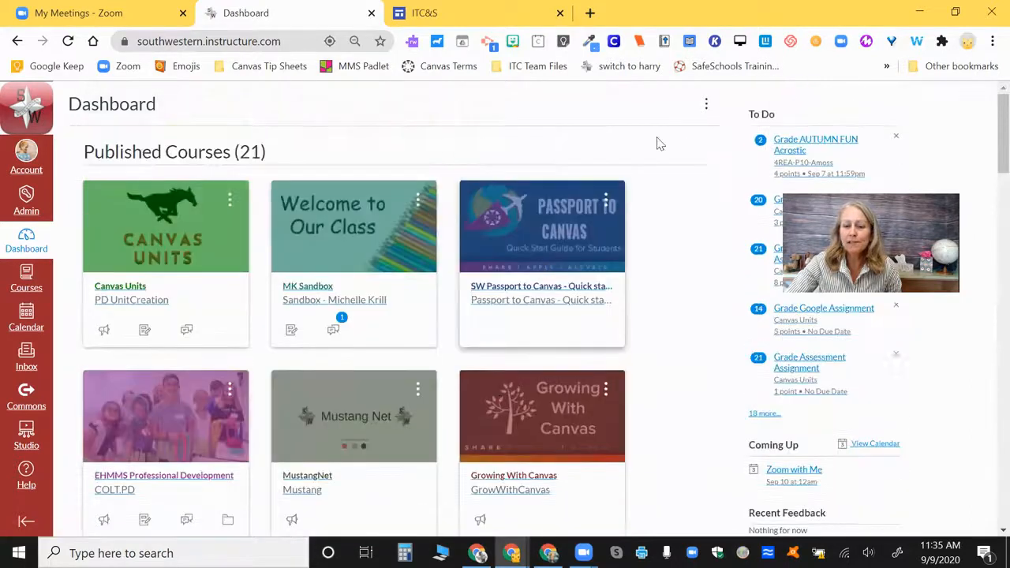
pyautogui.click(705, 104)
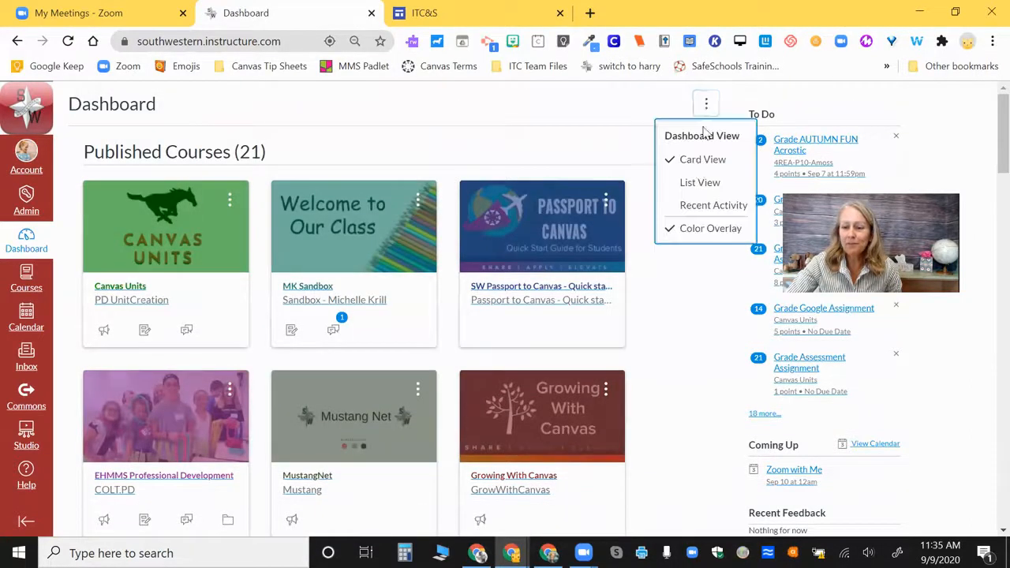
pyautogui.click(699, 161)
pyautogui.scroll(-15, 638, 288)
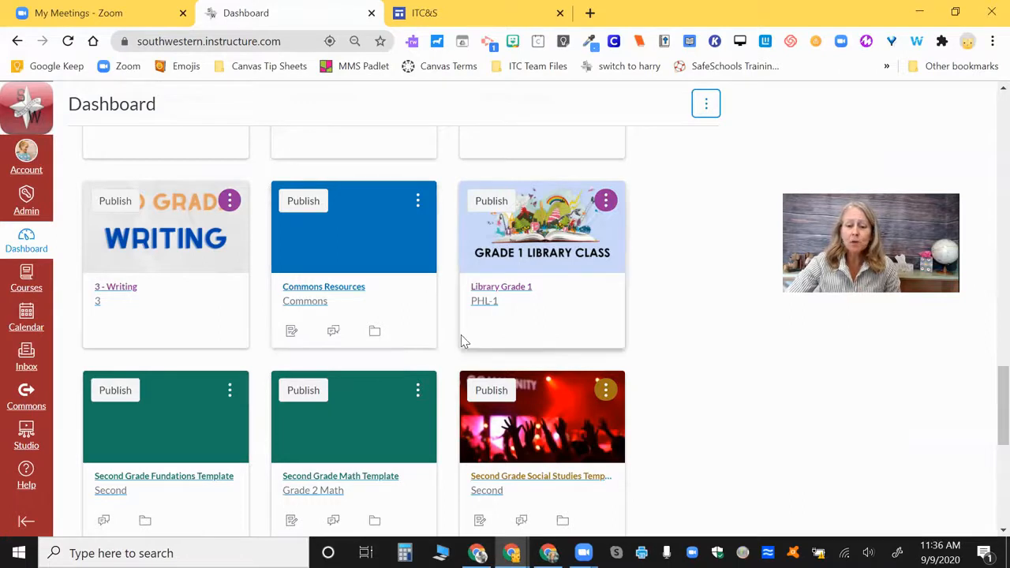
# Look back over the dashboard's unpublished and published course cards
pyautogui.scroll(15, 465, 338)
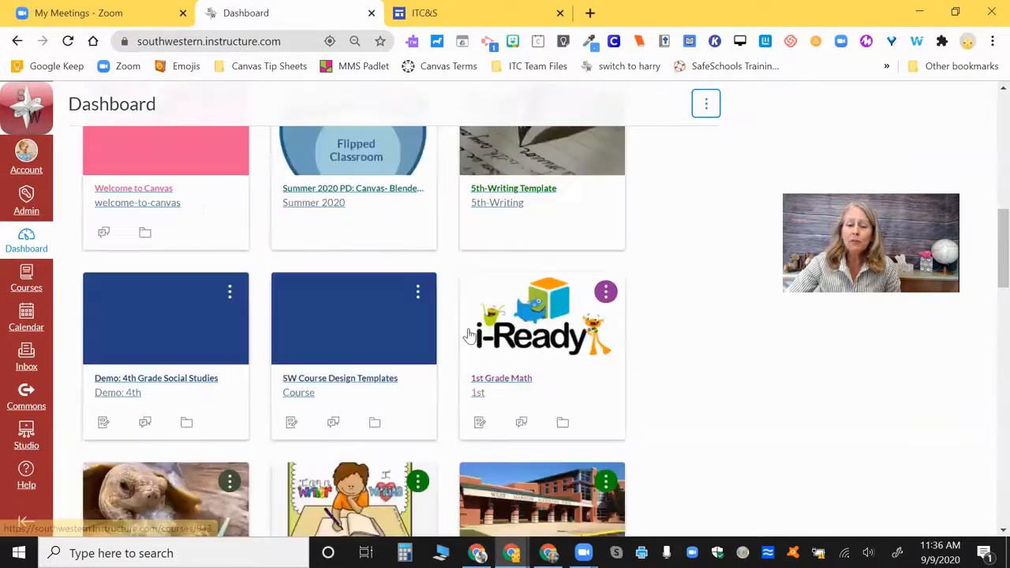
pyautogui.scroll(4, 469, 338)
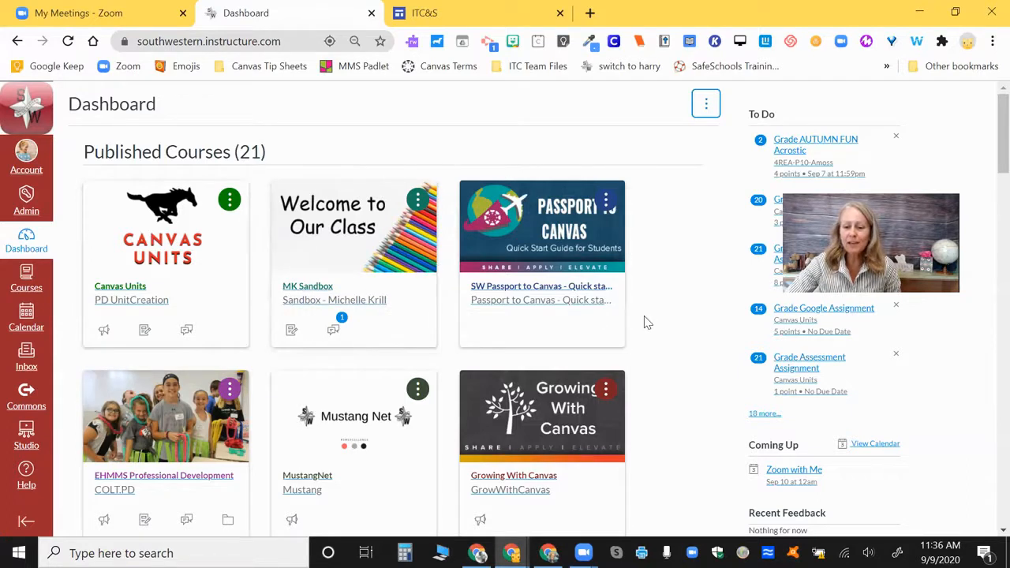
pyautogui.scroll(-3, 268, 418)
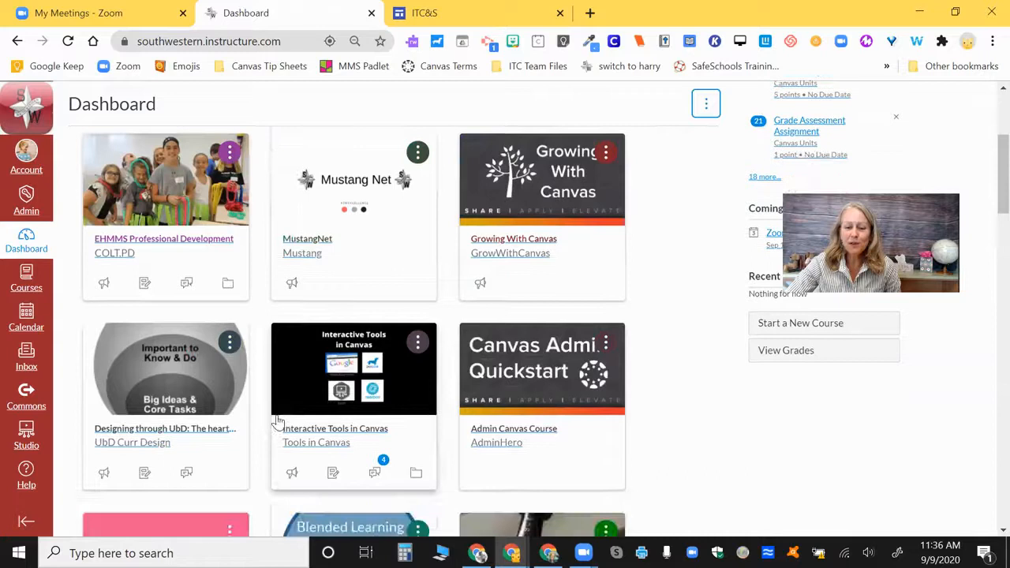
pyautogui.scroll(2, 401, 407)
pyautogui.scroll(1, 401, 406)
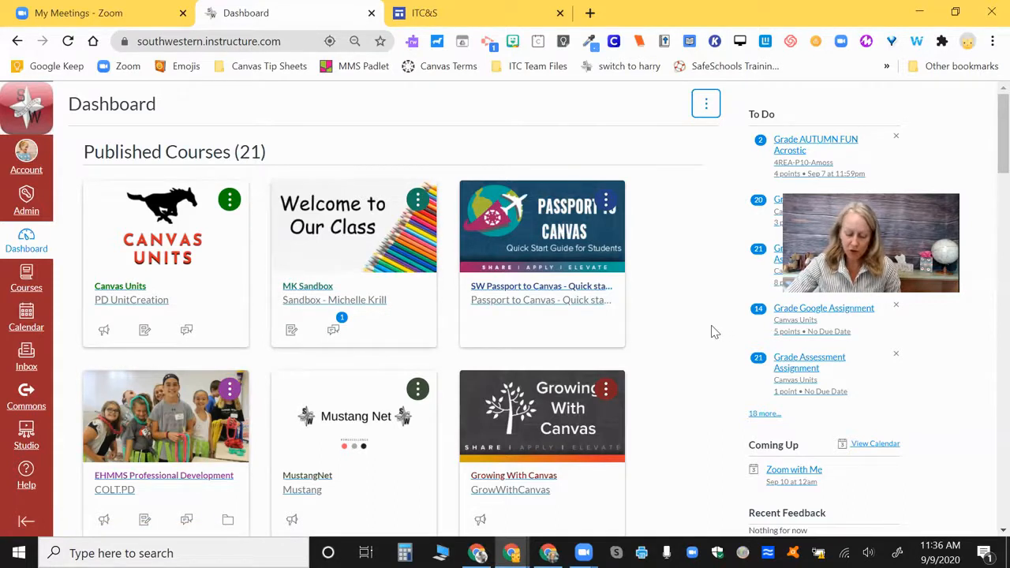
# Open the MK Sandbox course and bring up the feature options in its settings
pyautogui.click(306, 286)
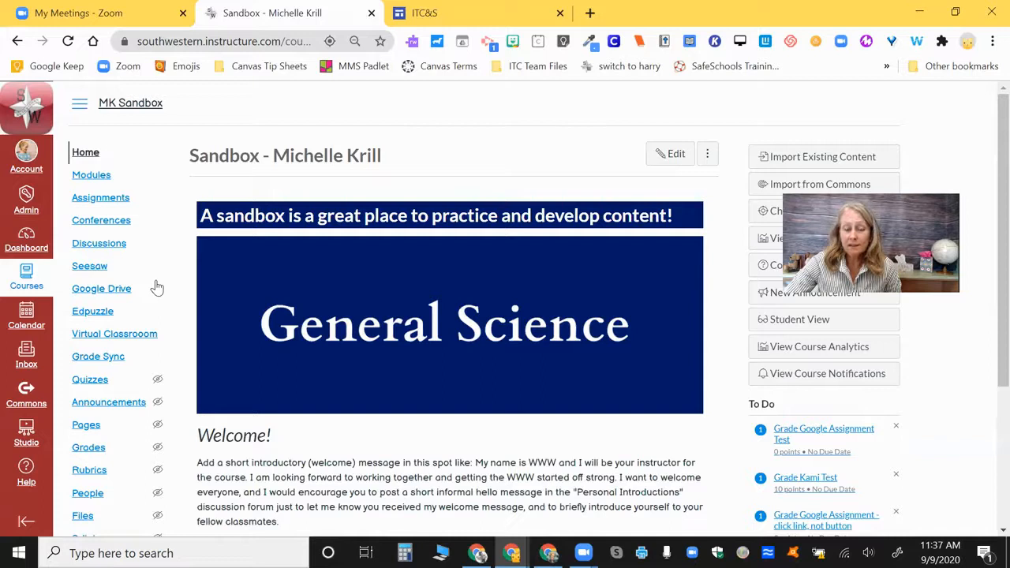
pyautogui.scroll(-2, 157, 288)
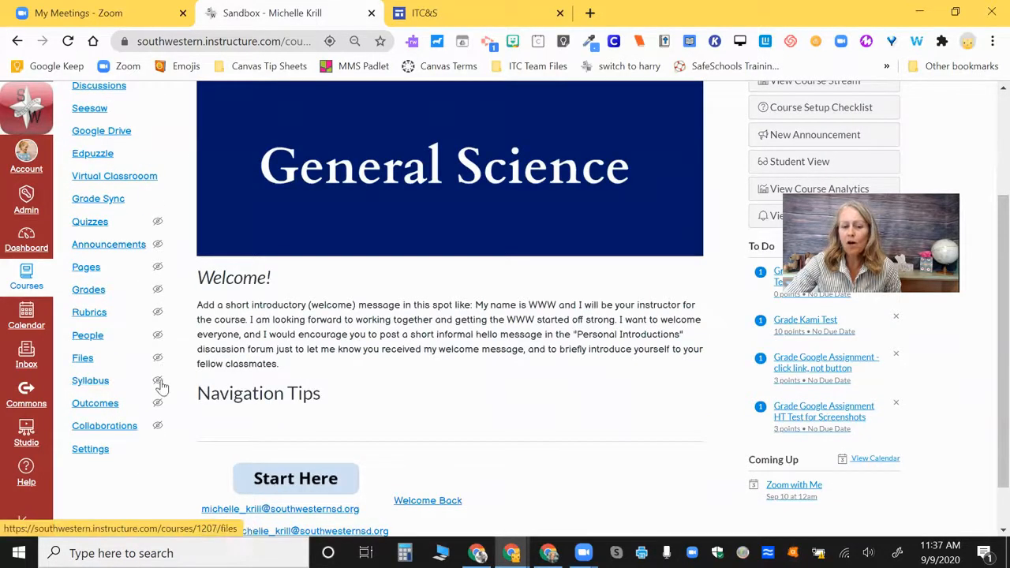
pyautogui.moveTo(158, 434)
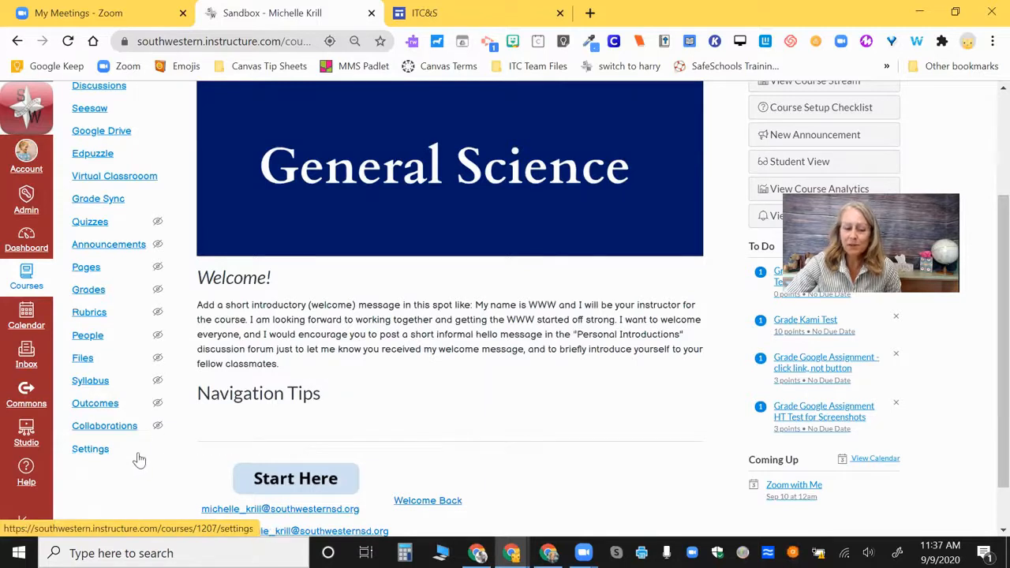
pyautogui.click(90, 450)
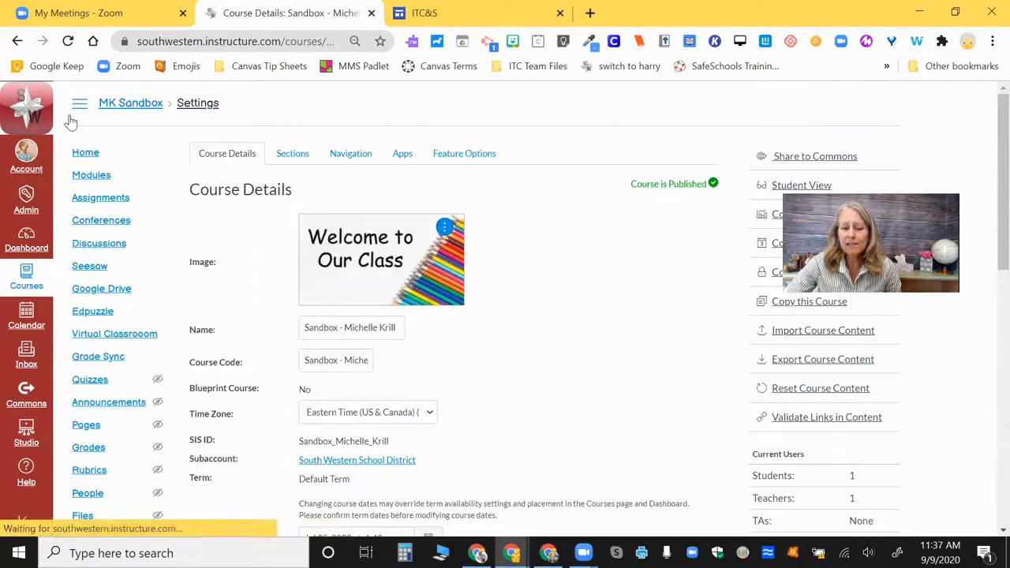
pyautogui.click(462, 156)
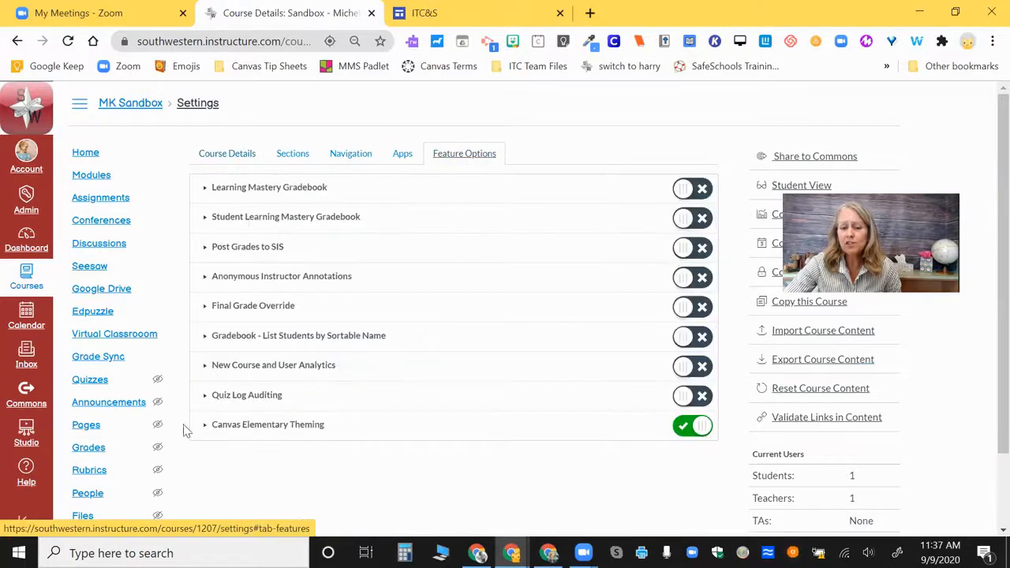
# Switch Canvas Elementary Theming off for the course and turn it back on
pyautogui.click(694, 427)
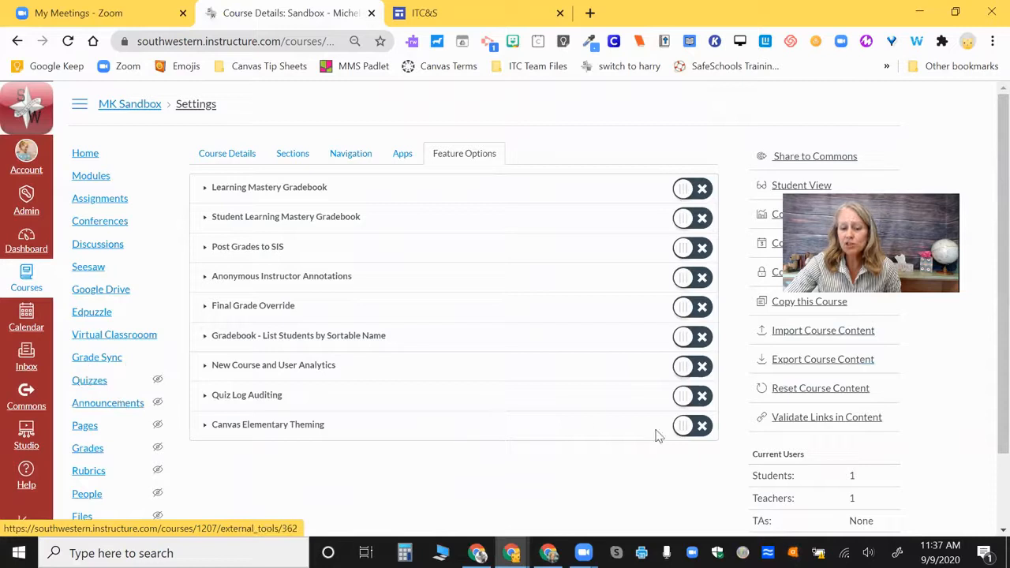
pyautogui.click(697, 434)
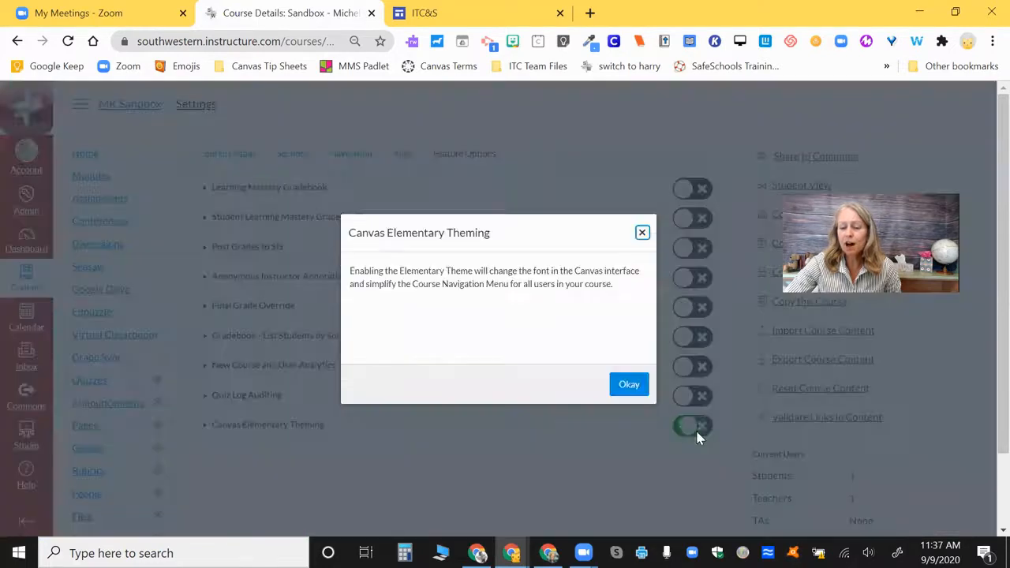
pyautogui.click(628, 385)
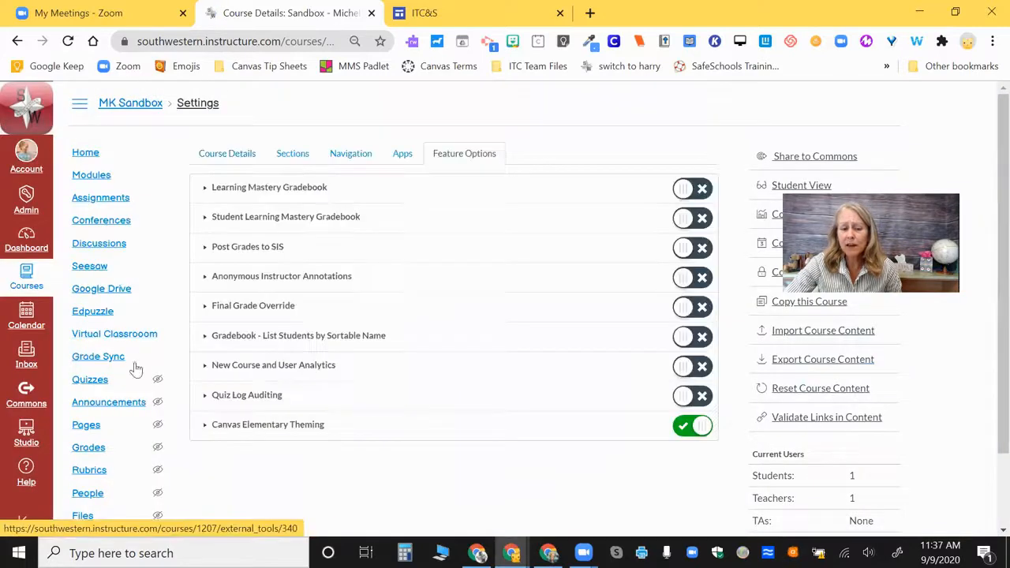
# Open the course's navigation settings and look through the visible and hidden item lists
pyautogui.click(337, 153)
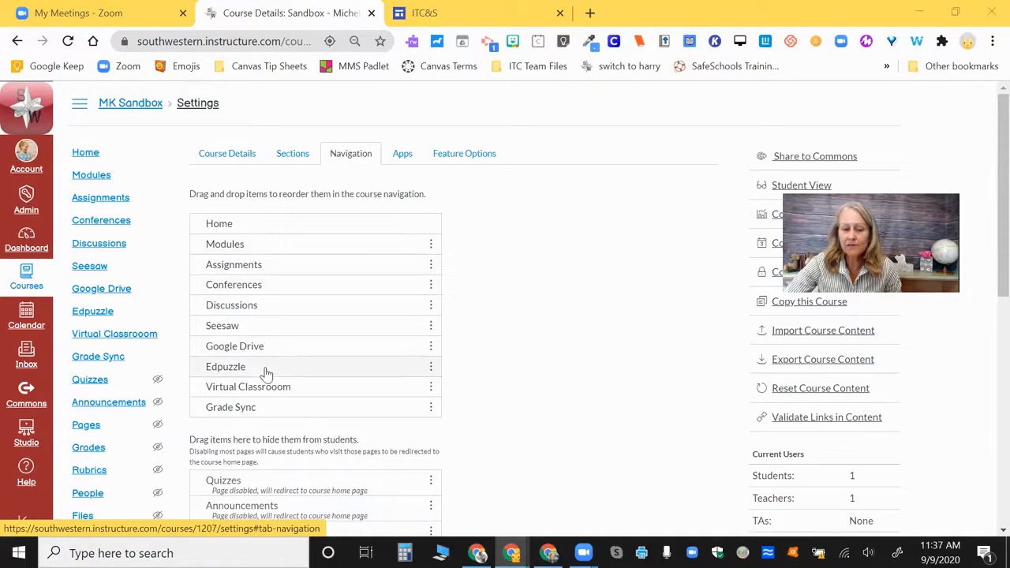
pyautogui.scroll(-4, 291, 373)
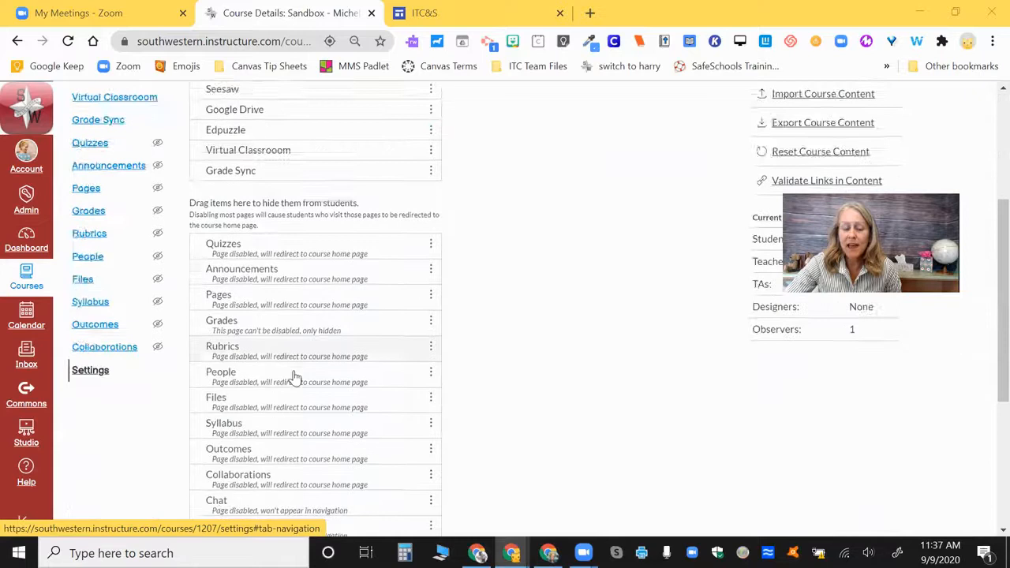
pyautogui.scroll(-3, 294, 378)
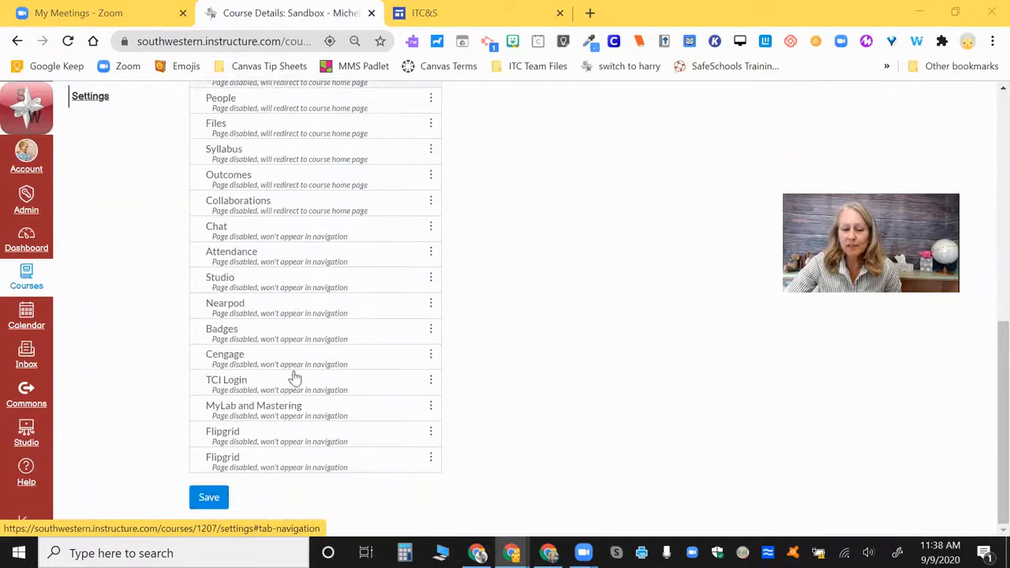
pyautogui.click(209, 497)
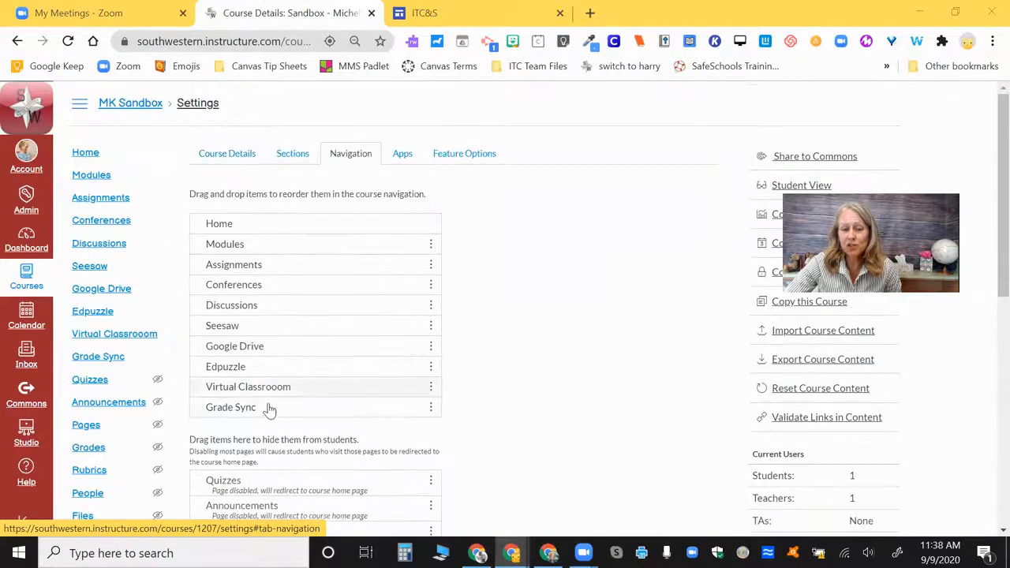
# Hide Edpuzzle from students by placing it below Quizzes in the hidden list, and disable Seesaw
pyautogui.scroll(-1, 366, 381)
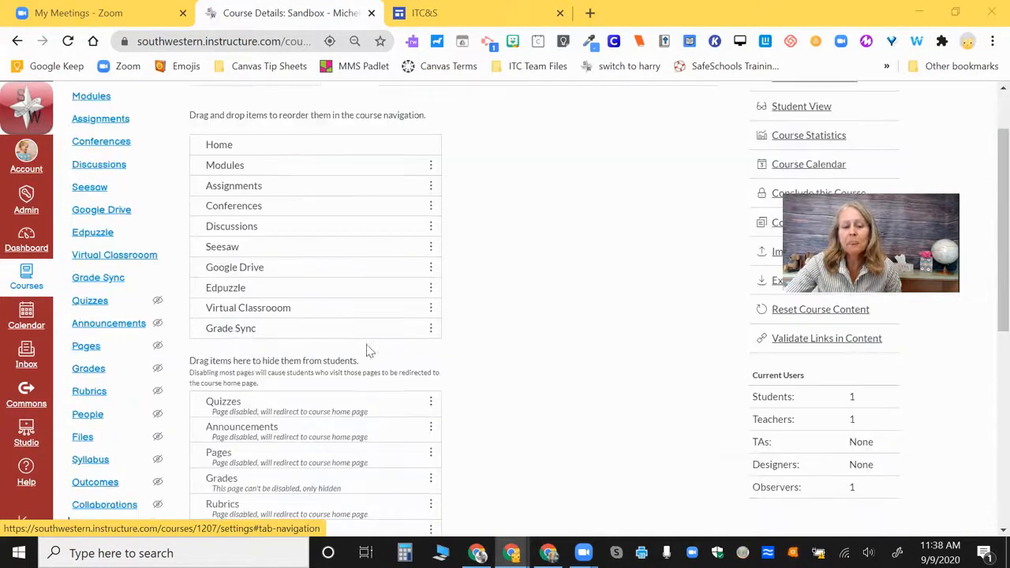
pyautogui.moveTo(257, 294); pyautogui.dragTo(249, 406)
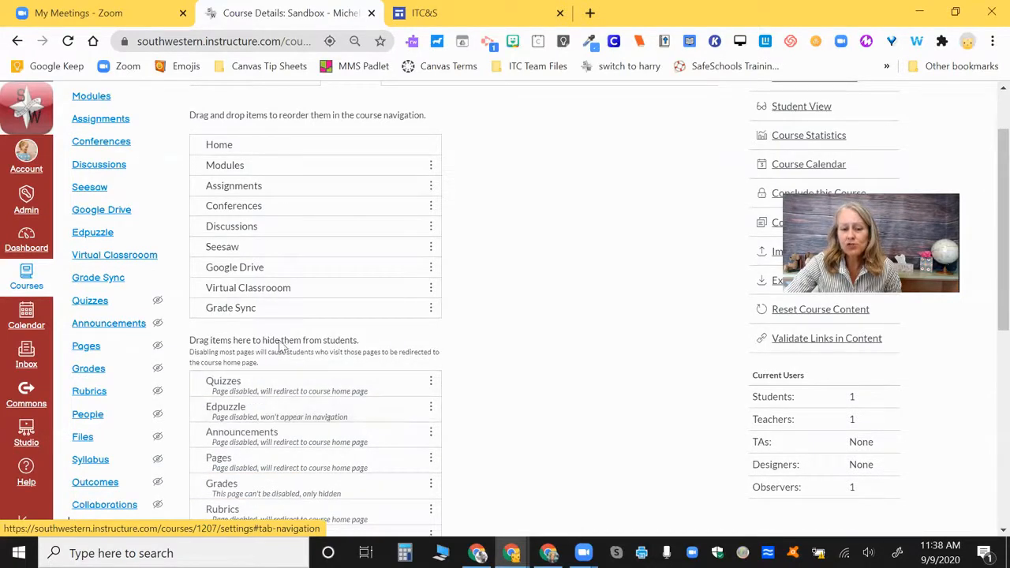
pyautogui.click(430, 247)
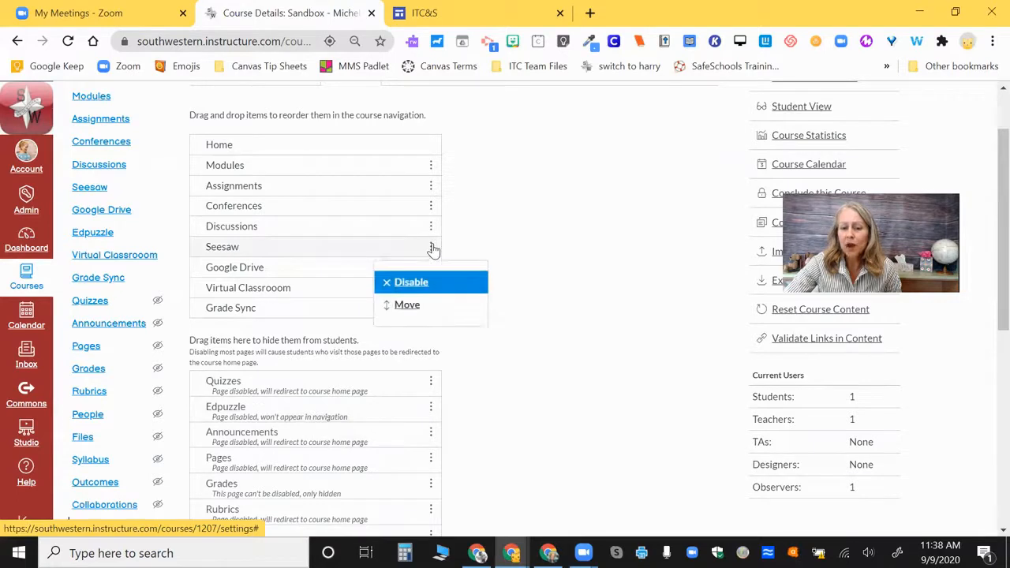
pyautogui.click(405, 282)
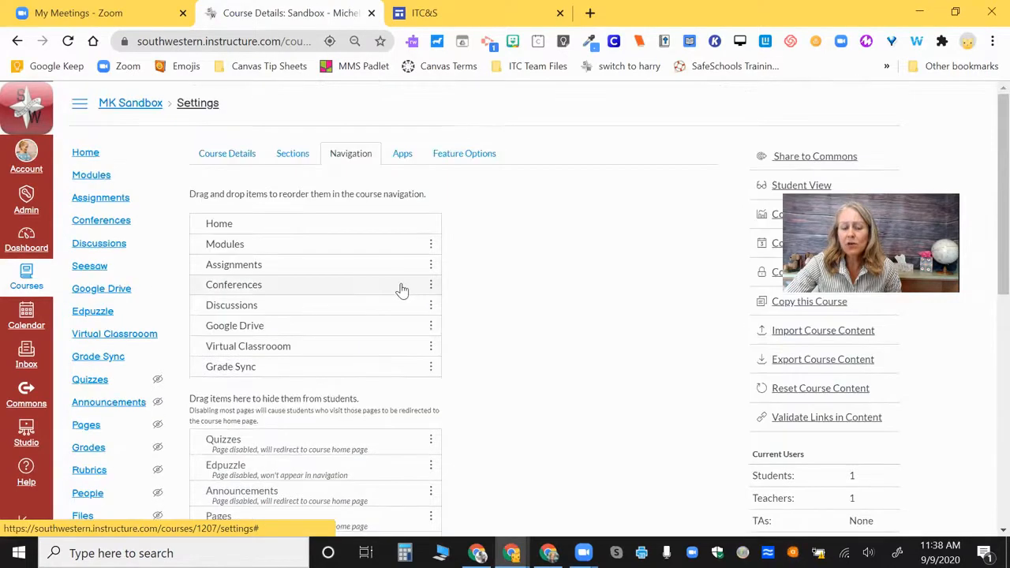
# Move Conferences and Assignments from the visible course navigation to the start of the hidden list
pyautogui.scroll(-3, 412, 292)
pyautogui.scroll(3, 286, 293)
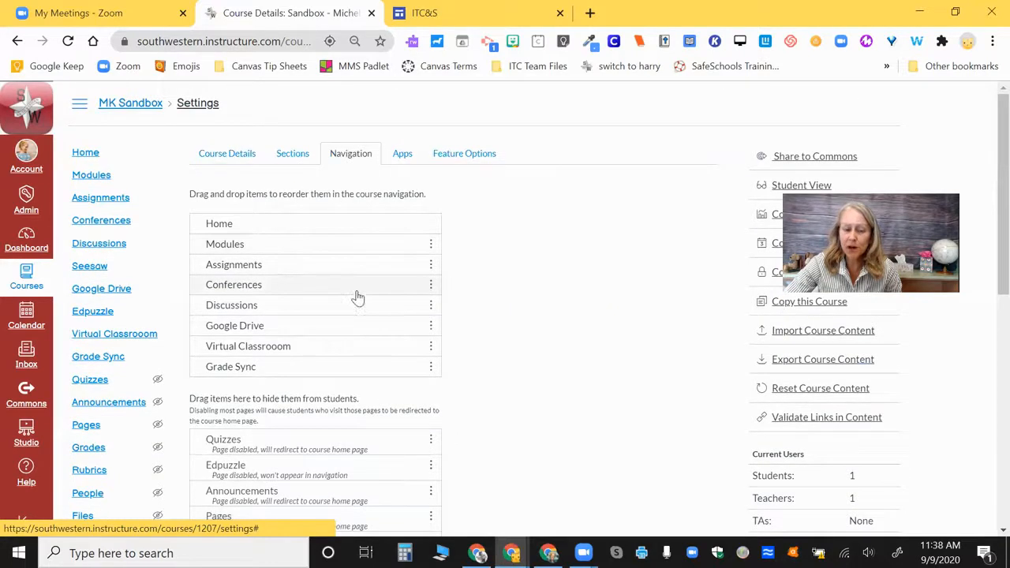
pyautogui.moveTo(368, 294); pyautogui.dragTo(352, 428)
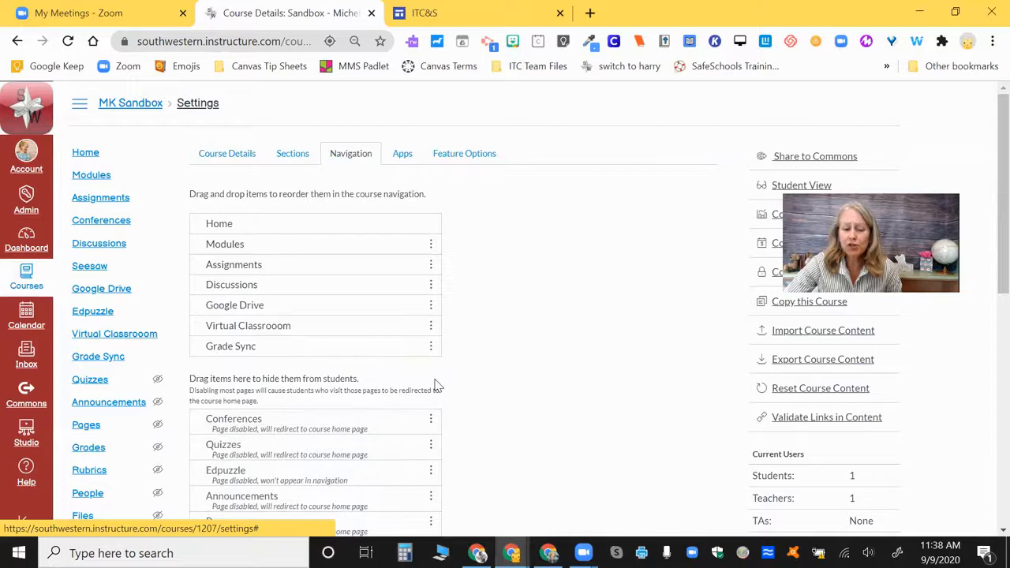
pyautogui.scroll(-1, 435, 386)
pyautogui.scroll(1, 433, 386)
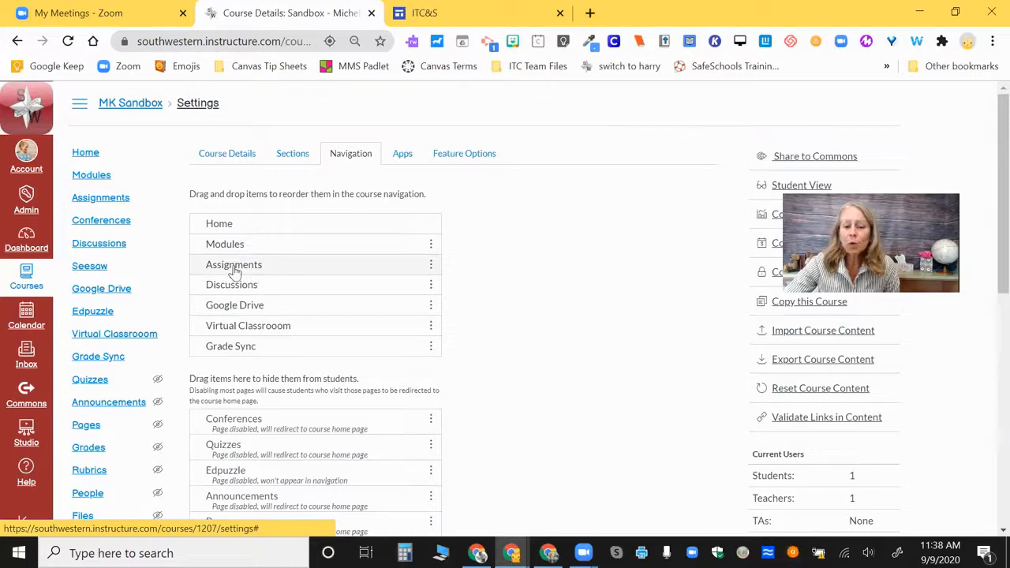
pyautogui.moveTo(233, 279); pyautogui.dragTo(231, 398)
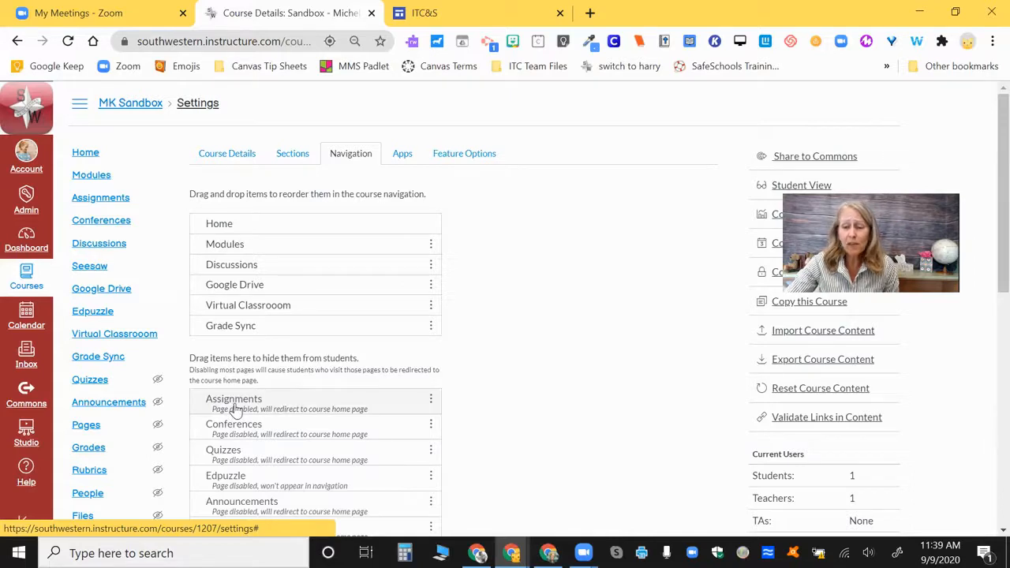
# Place Pages directly after Assignments in the hidden list and move Announcements into the visible navigation below Home
pyautogui.scroll(-2, 264, 367)
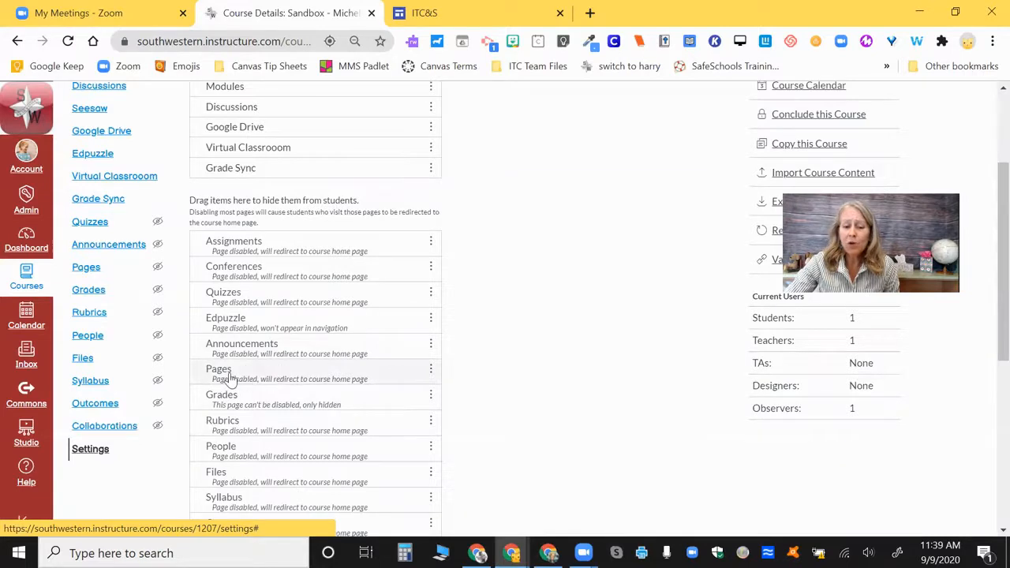
pyautogui.moveTo(231, 378); pyautogui.dragTo(235, 264)
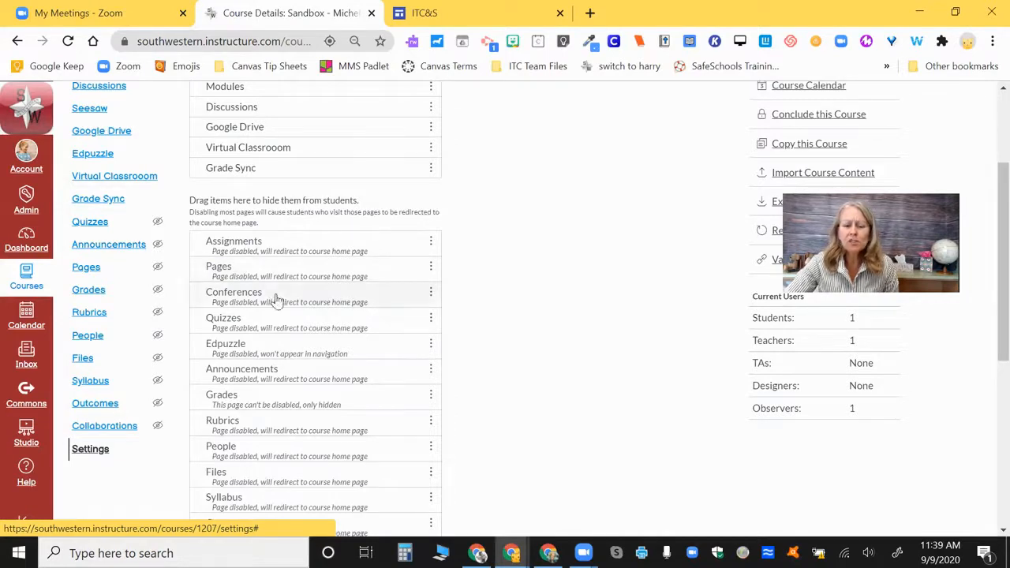
pyautogui.moveTo(272, 377); pyautogui.dragTo(263, 248)
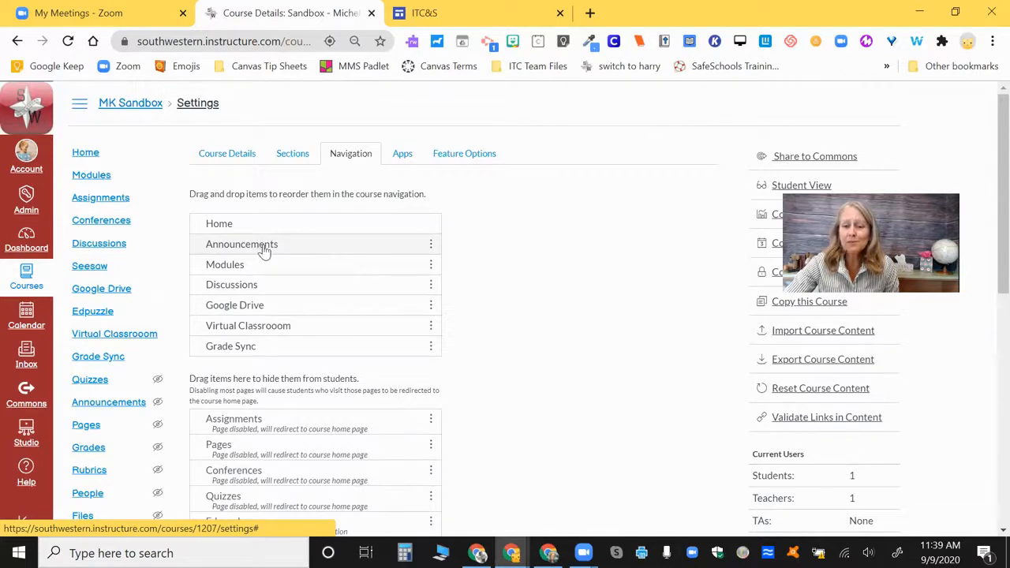
# Move Syllabus from the hidden list into the visible course navigation, between Discussions and Google Drive
pyautogui.scroll(-3, 372, 309)
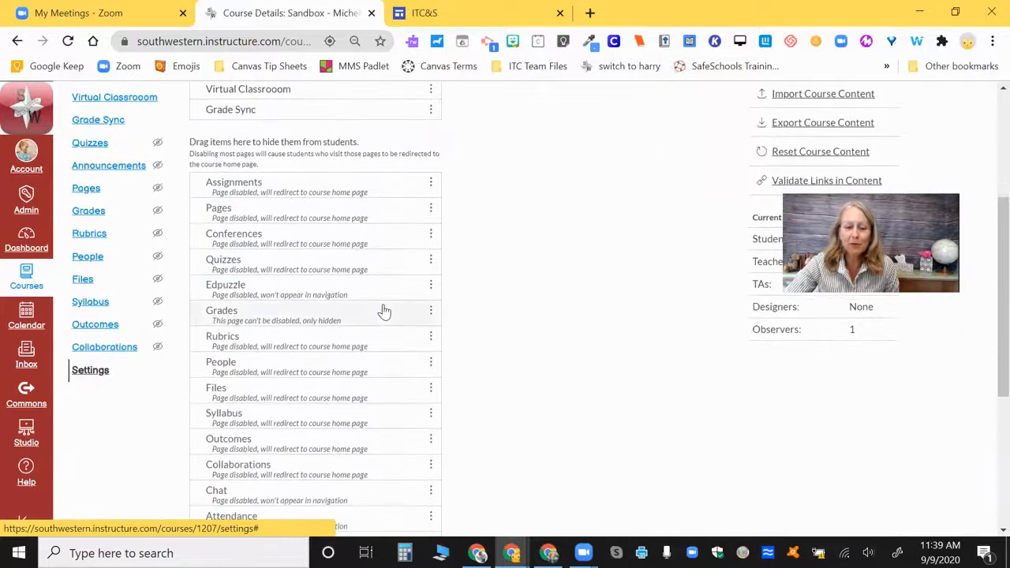
pyautogui.scroll(-1, 308, 340)
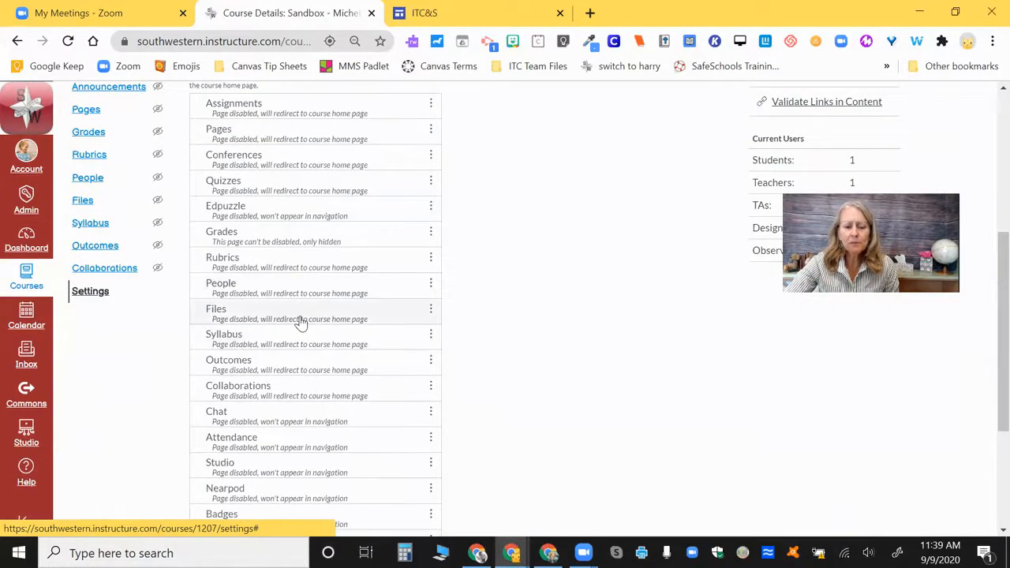
pyautogui.scroll(-1, 300, 330)
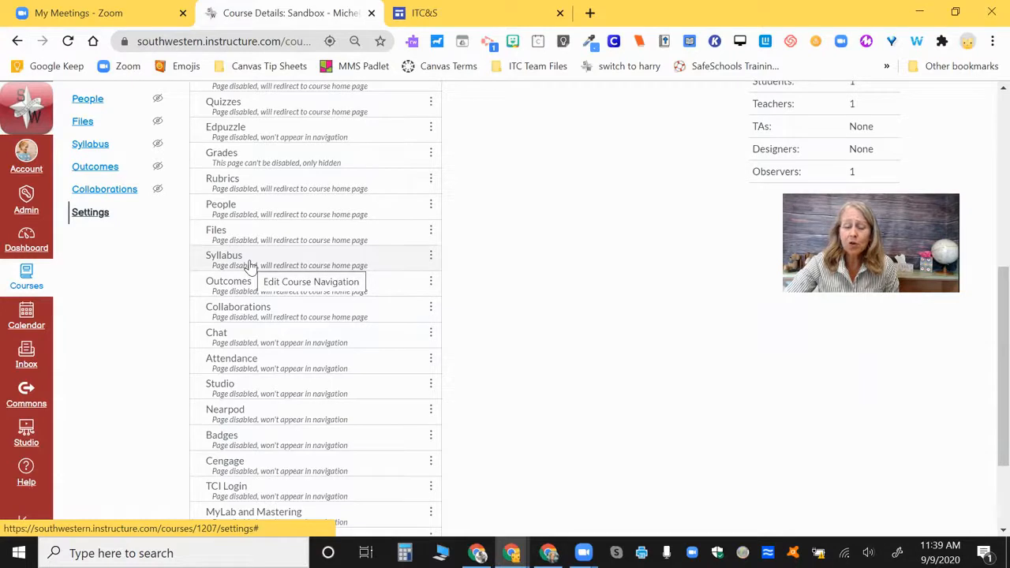
pyautogui.moveTo(248, 264); pyautogui.dragTo(244, 158)
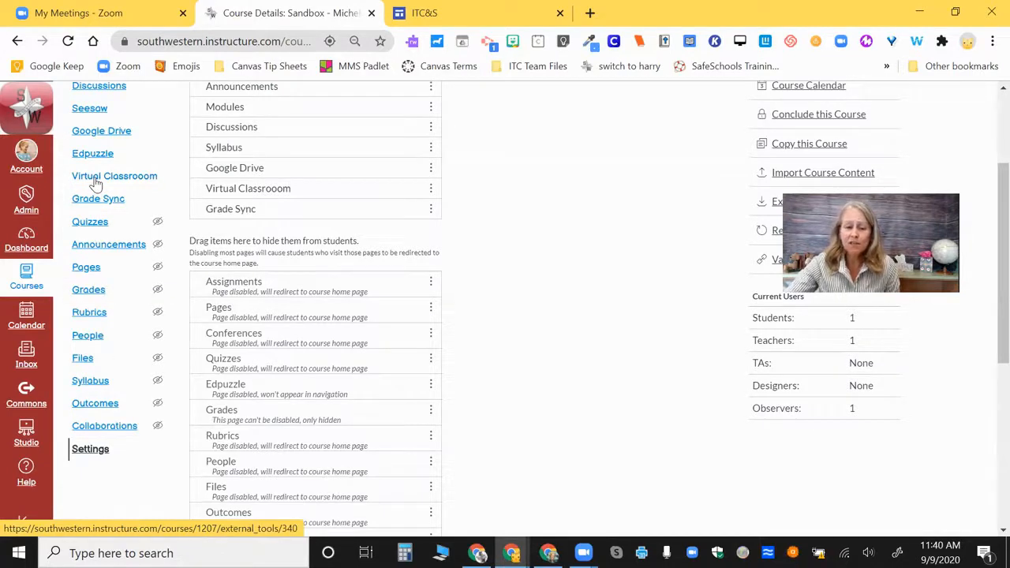
# Review the remaining hidden items, save the navigation changes and return to the course's home page
pyautogui.scroll(-3, 319, 290)
pyautogui.scroll(-4, 320, 290)
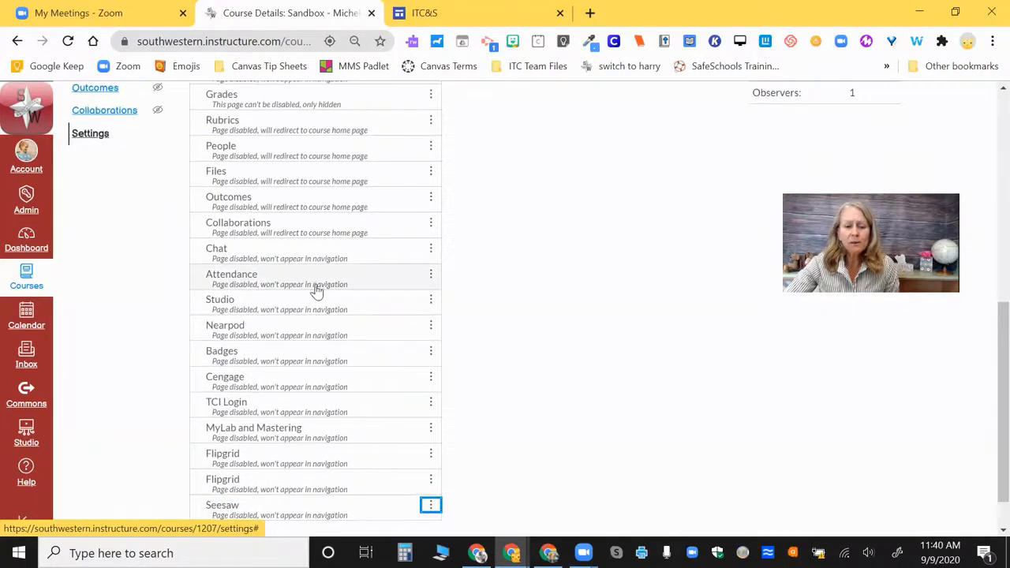
pyautogui.scroll(-1, 315, 290)
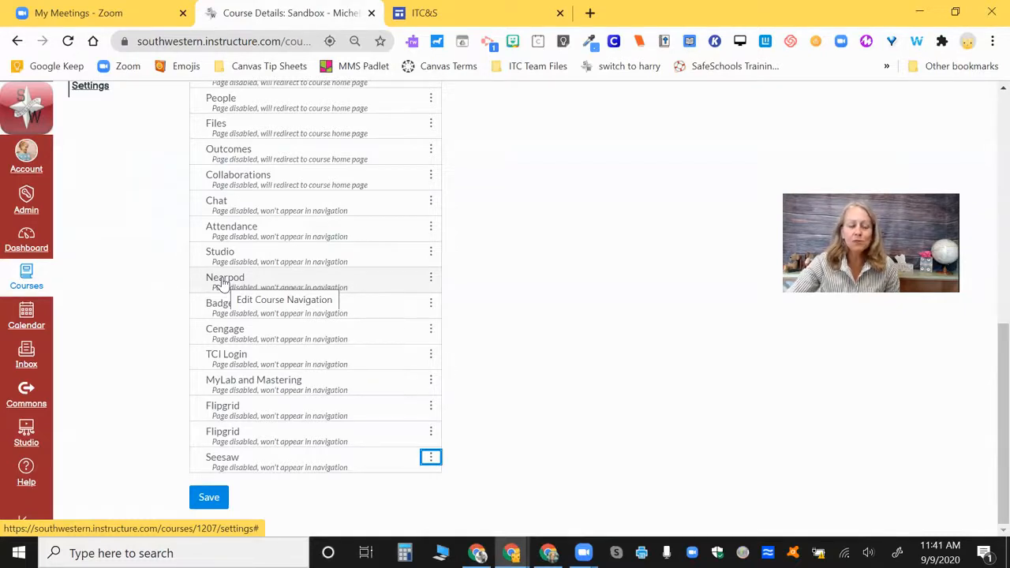
pyautogui.click(208, 497)
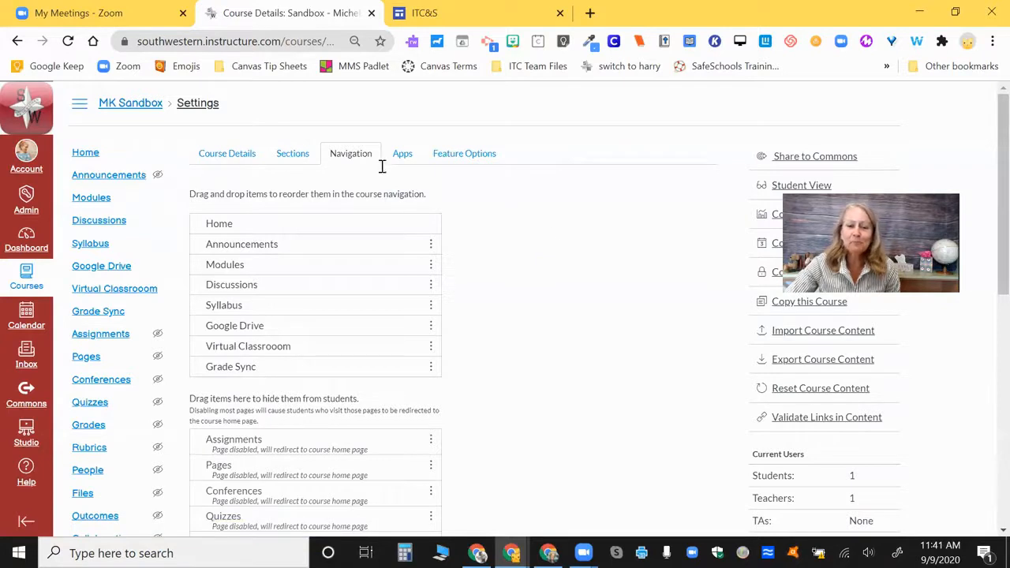
pyautogui.click(87, 157)
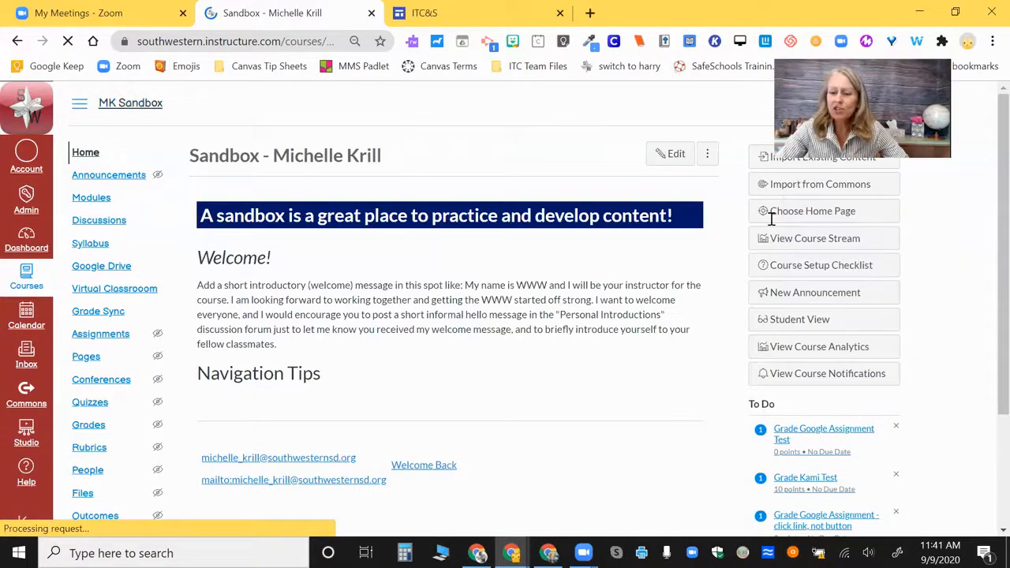
# Enter Student View for the course and check its Modules and Syllabus pages as a student sees them
pyautogui.click(803, 319)
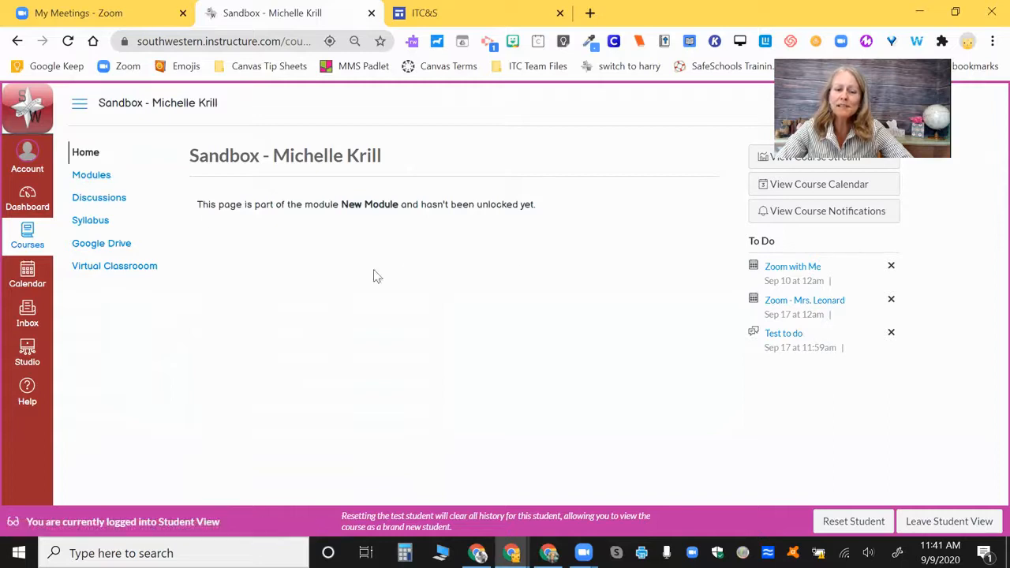
pyautogui.click(92, 176)
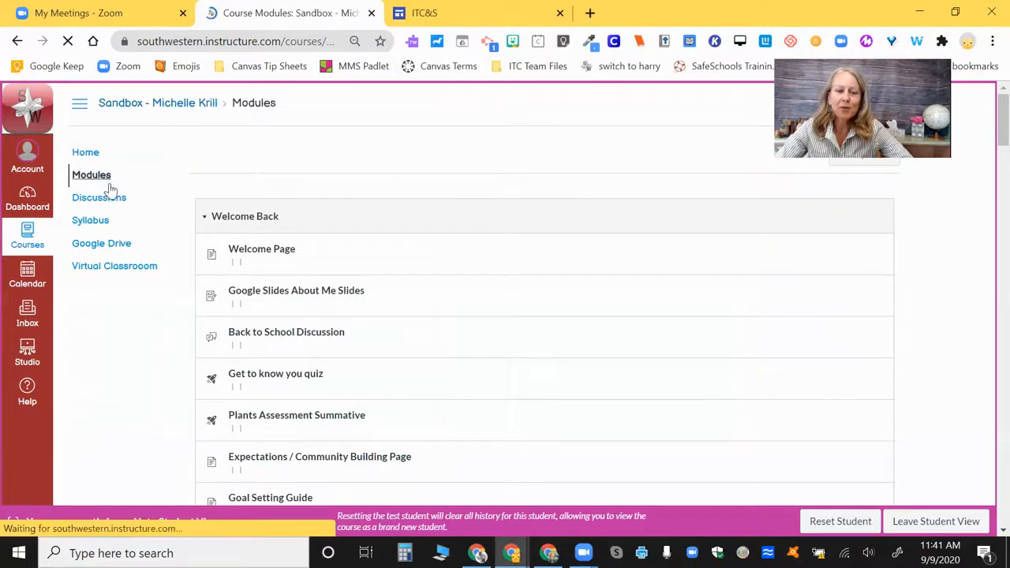
pyautogui.click(91, 221)
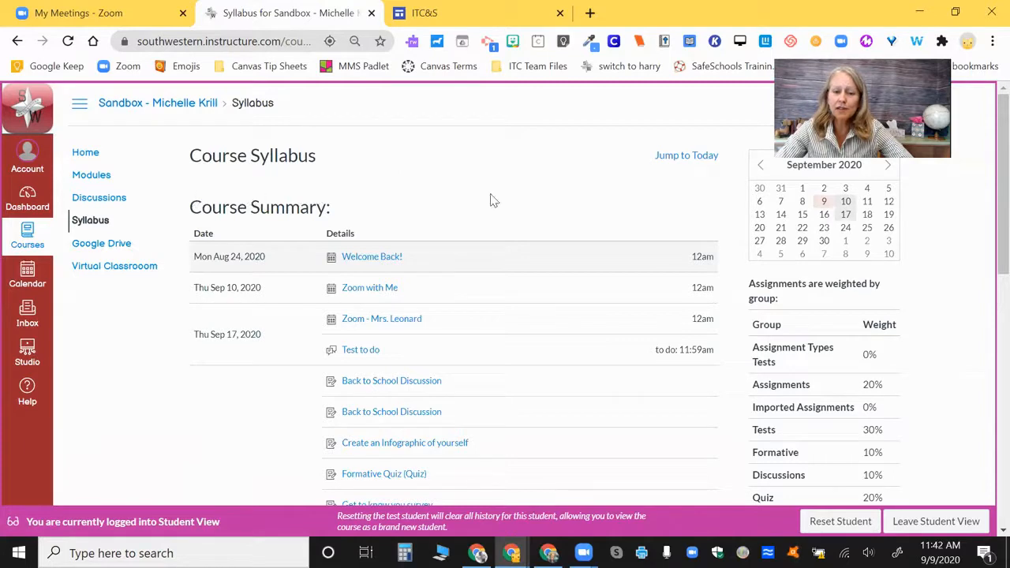
# Examine the assignments and events listed in the student's Syllabus course summary, and leave Student View
pyautogui.scroll(-1, 388, 290)
pyautogui.scroll(-7, 388, 296)
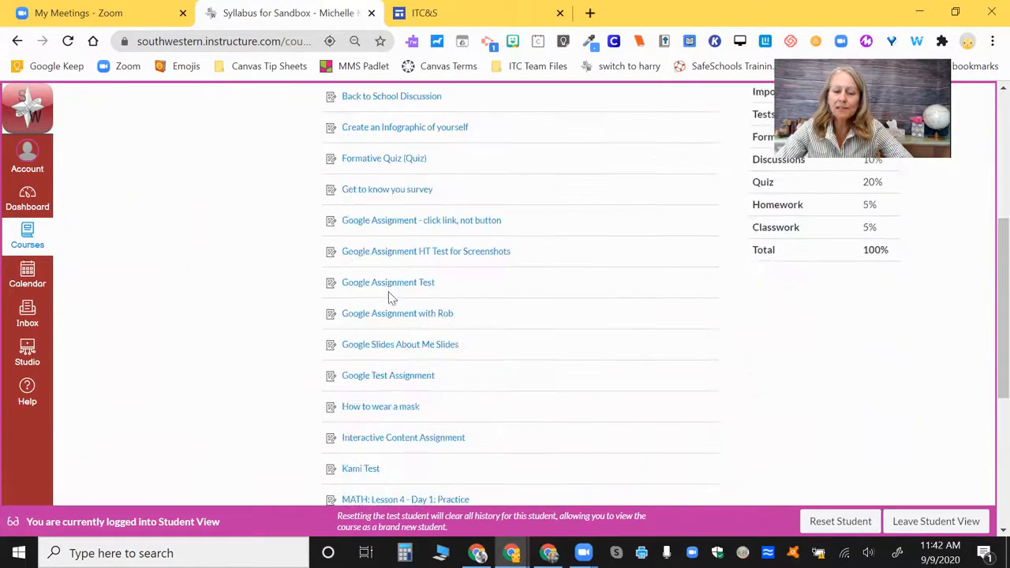
pyautogui.scroll(8, 388, 295)
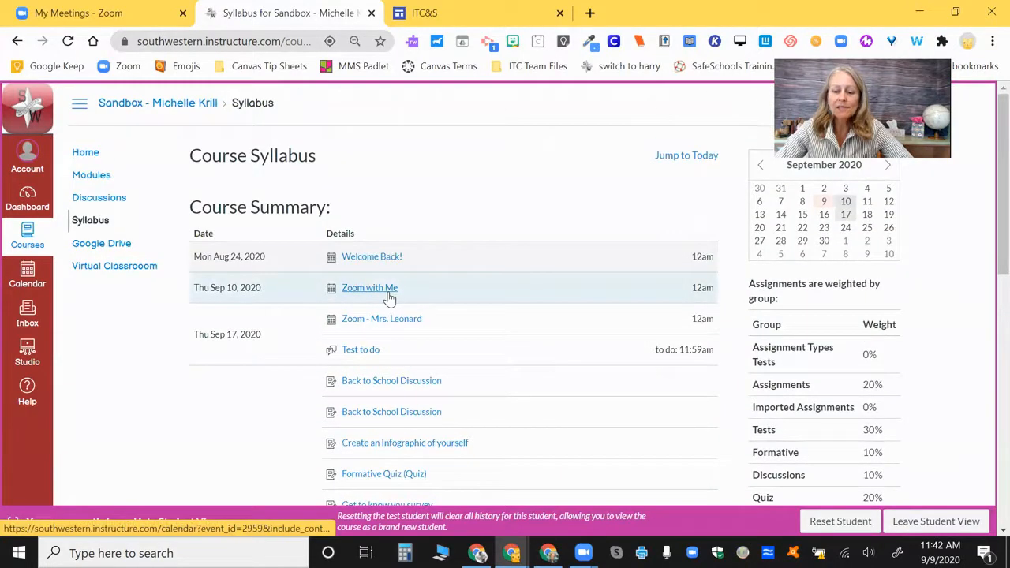
pyautogui.scroll(-1, 389, 296)
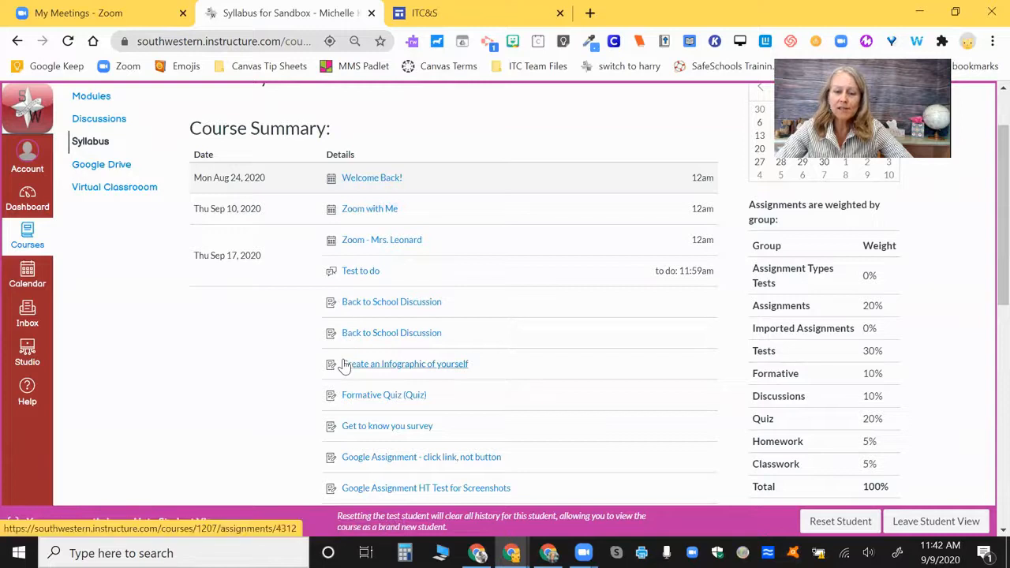
pyautogui.scroll(-3, 347, 366)
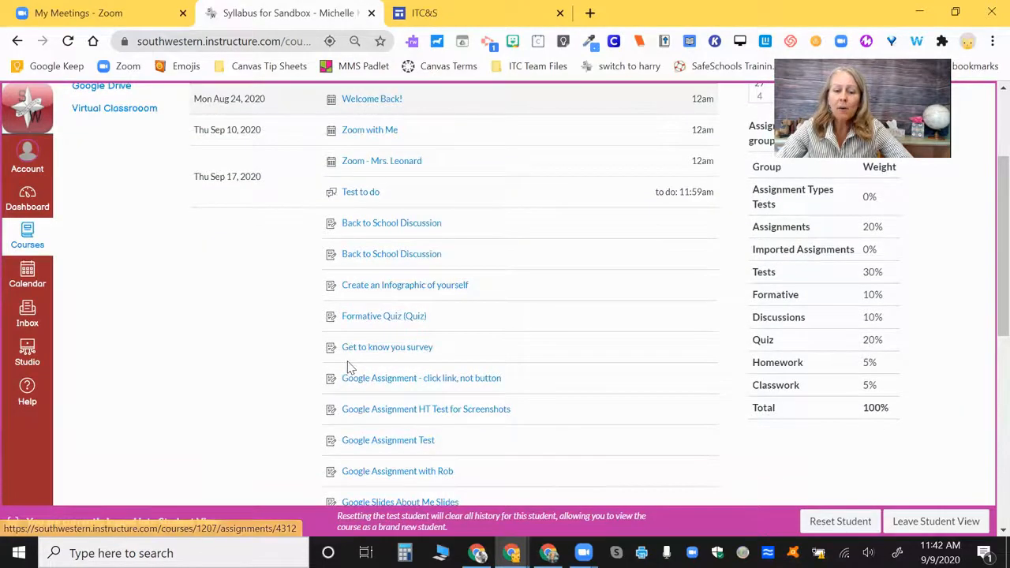
pyautogui.scroll(-3, 348, 366)
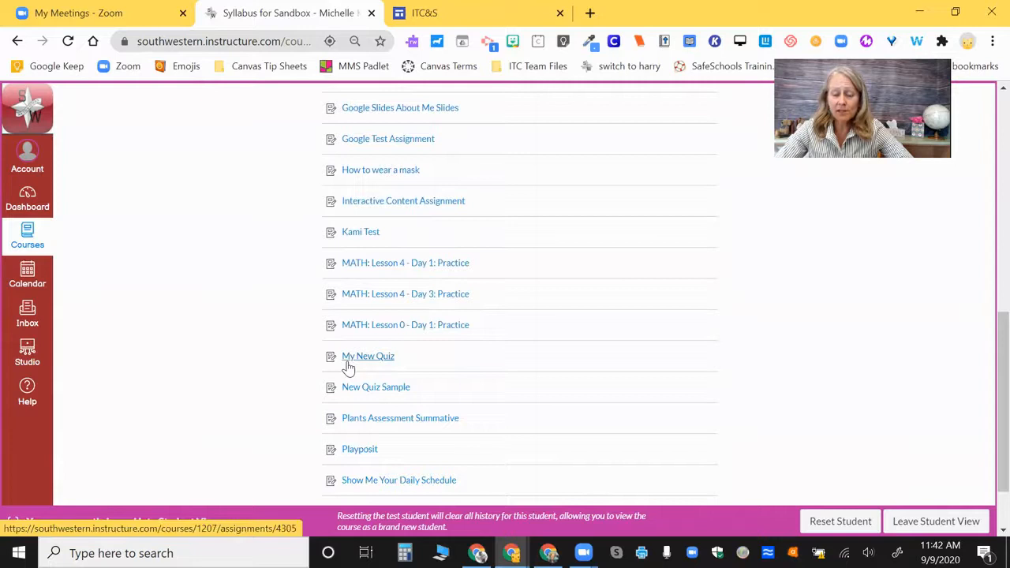
pyautogui.scroll(7, 348, 367)
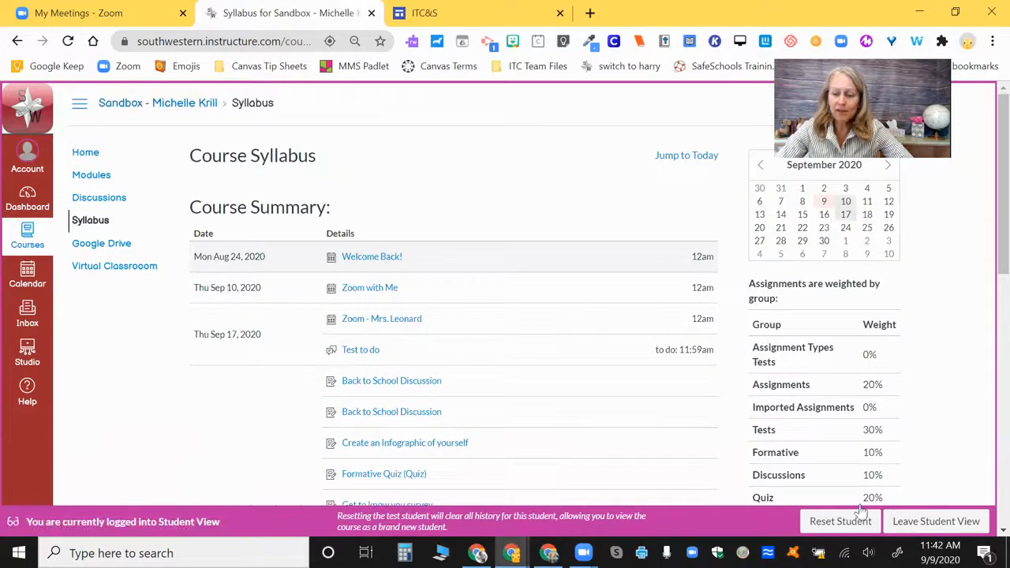
pyautogui.click(923, 522)
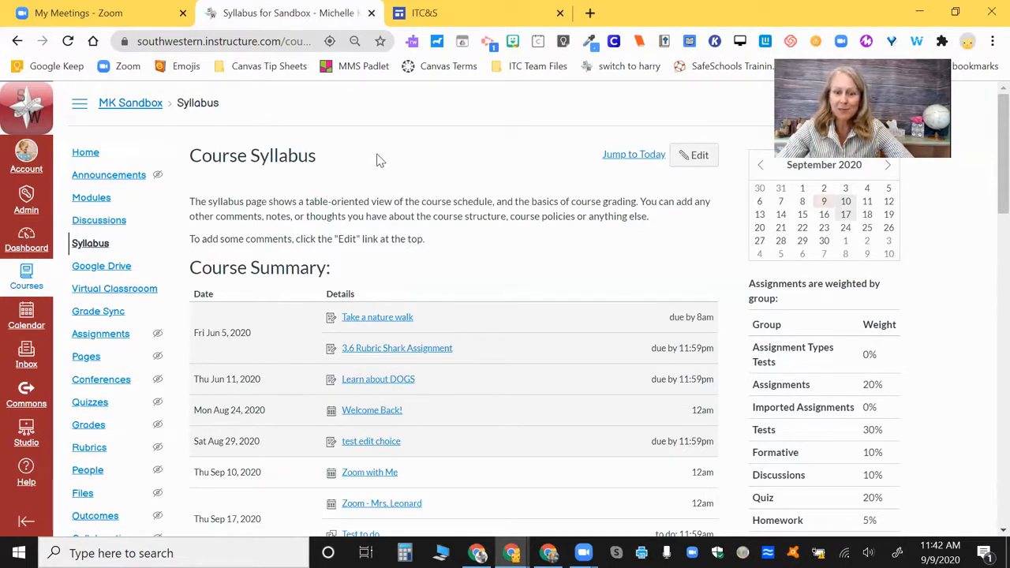
# Start a new announcement in the course with the title "This Friday is Spirit Day!"
pyautogui.click(112, 181)
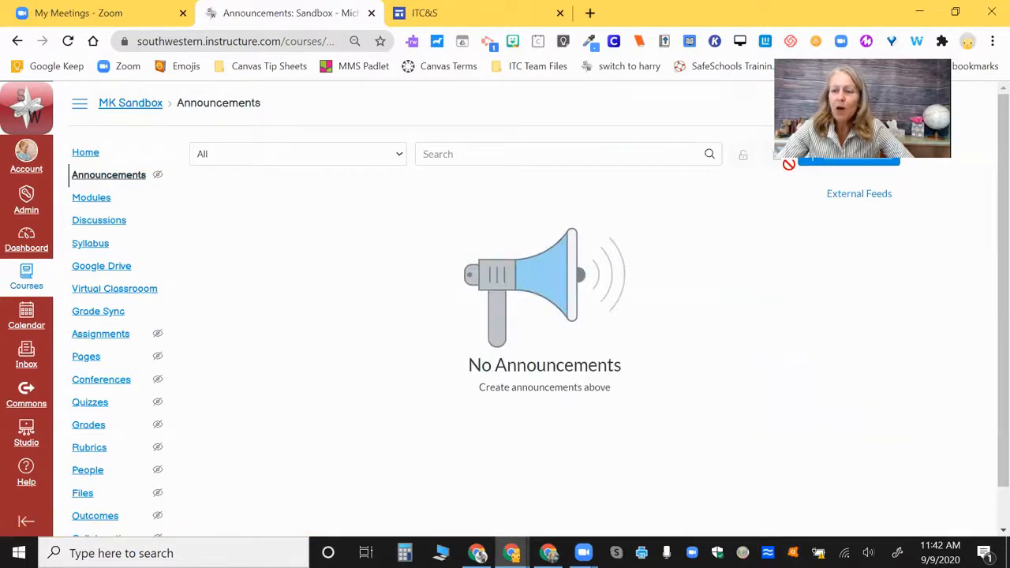
pyautogui.moveTo(856, 54); pyautogui.dragTo(856, 12)
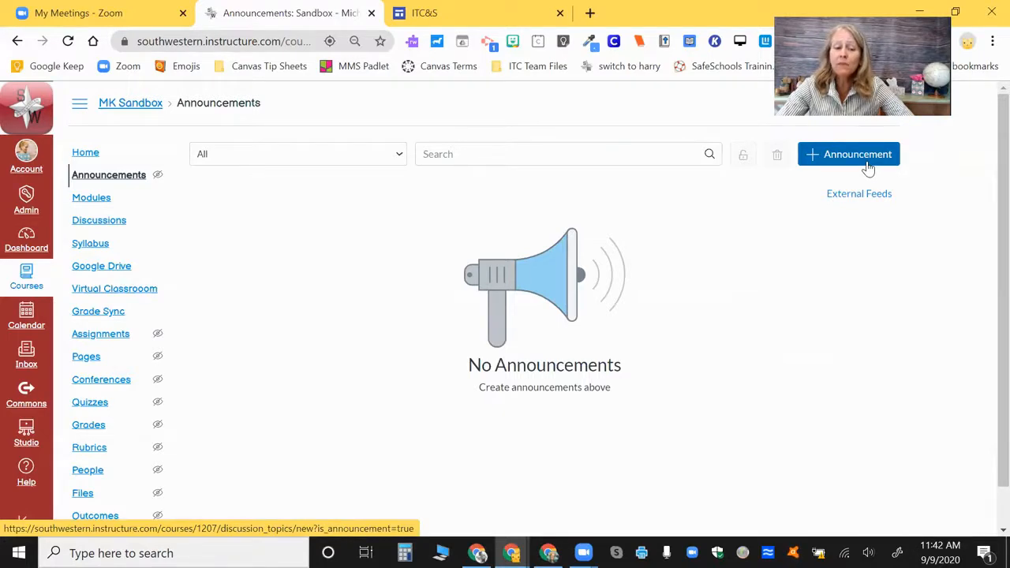
pyautogui.click(867, 166)
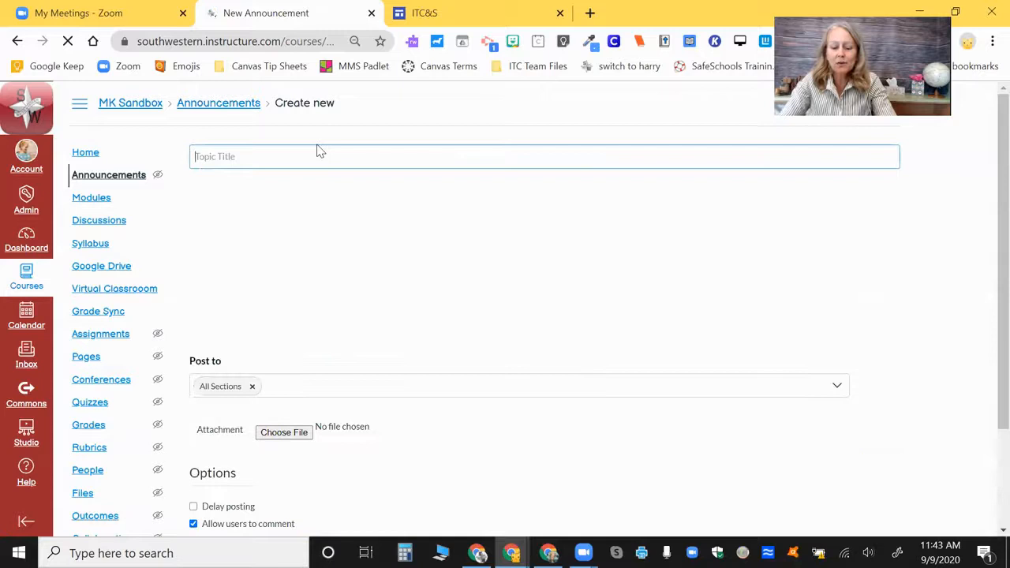
pyautogui.write('This')
pyautogui.write(' i')
pyautogui.press('BackSpace')
pyautogui.press('BackSpace')
pyautogui.press('BackSpace')
pyautogui.press('BackSpace')
pyautogui.press('BackSpace')
pyautogui.press('BackSpace')
pyautogui.write('Thi')
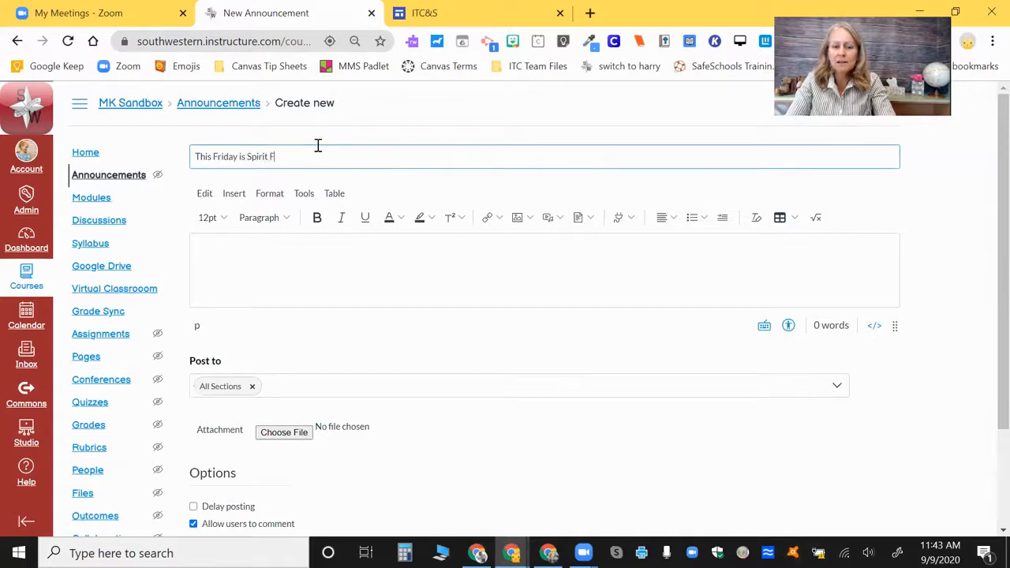
# Enlarge the announcement's body text area downward and place the cursor in it
pyautogui.click(244, 272)
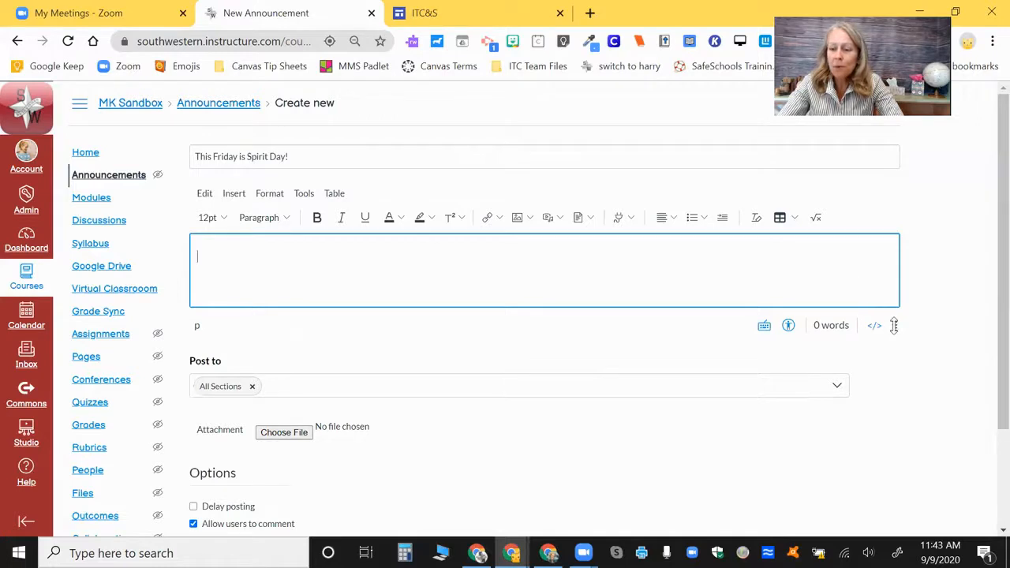
pyautogui.moveTo(895, 325); pyautogui.dragTo(897, 411)
pyautogui.click(428, 282)
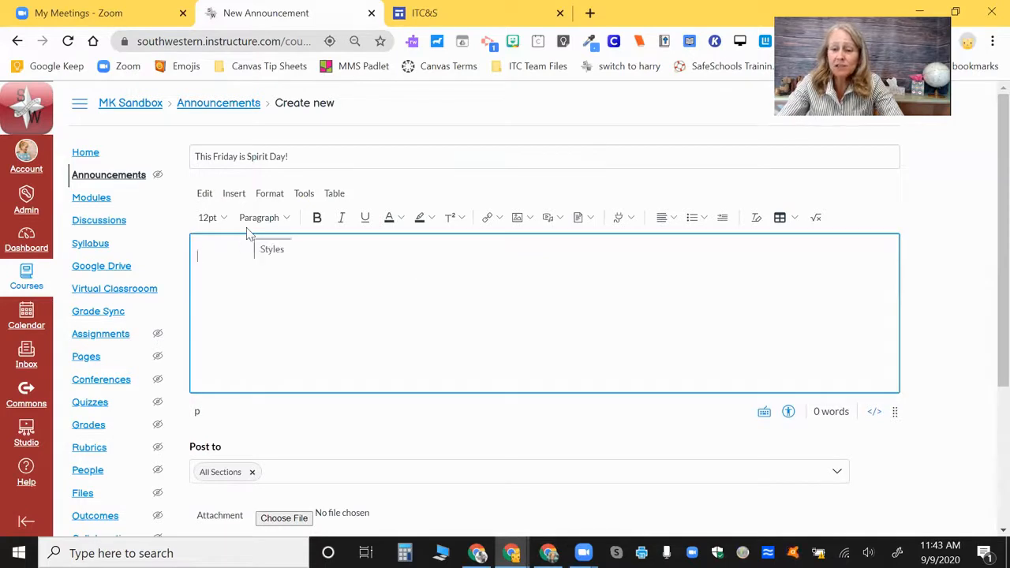
# Examine the announcement editor's insert options for links, images, media, documents and external apps, and close the app list
pyautogui.click(499, 219)
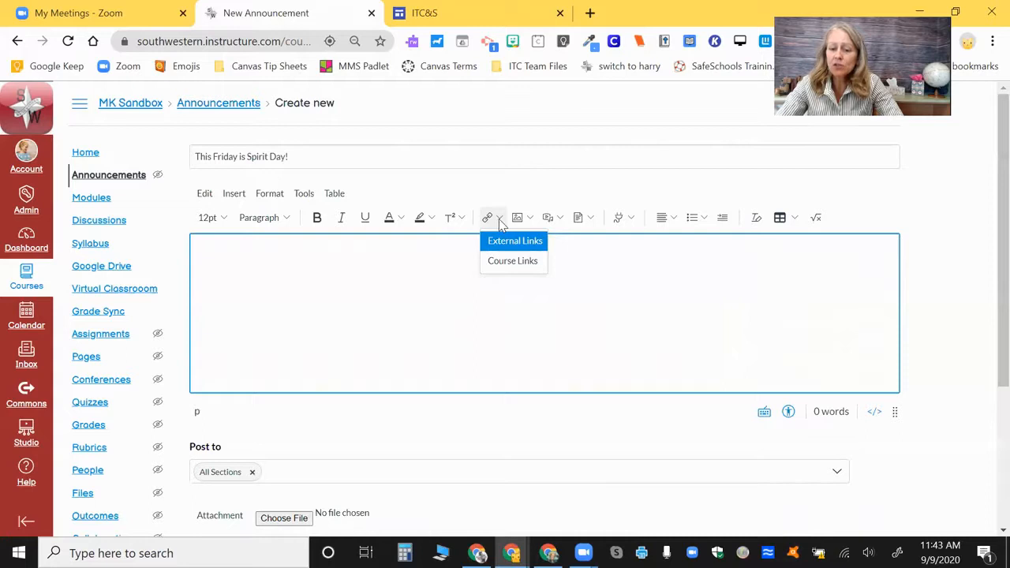
pyautogui.click(527, 218)
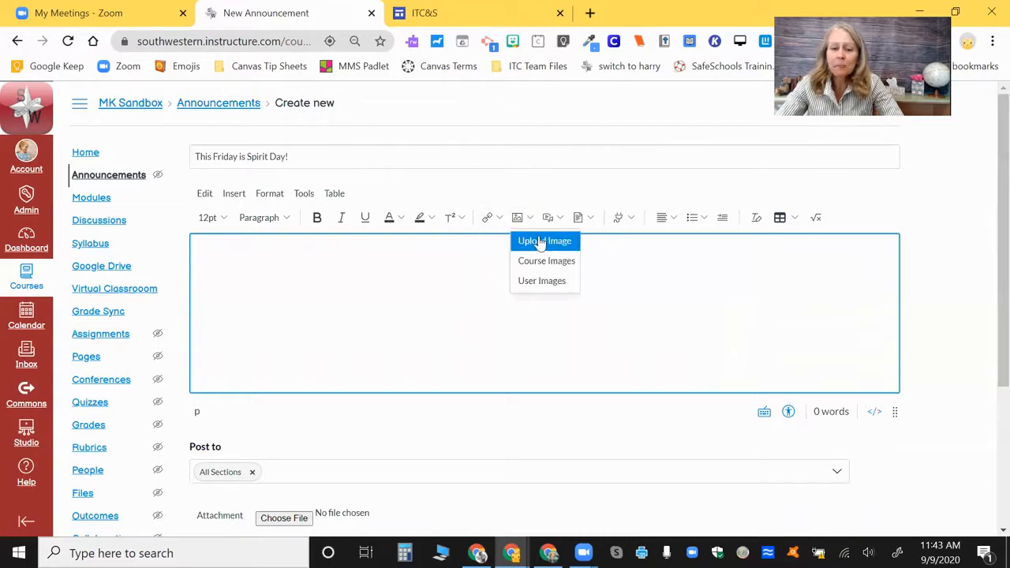
pyautogui.click(559, 219)
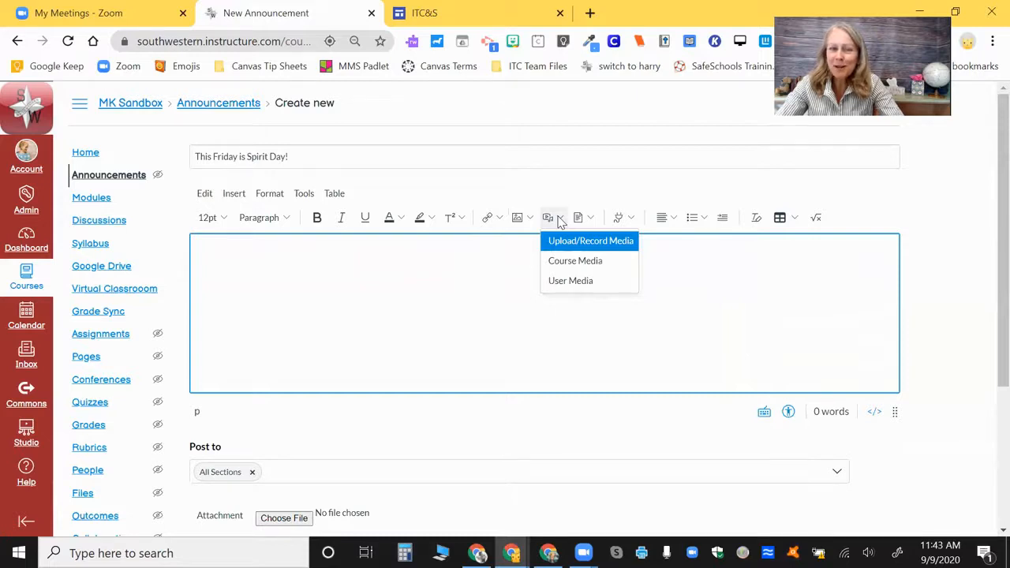
pyautogui.click(591, 220)
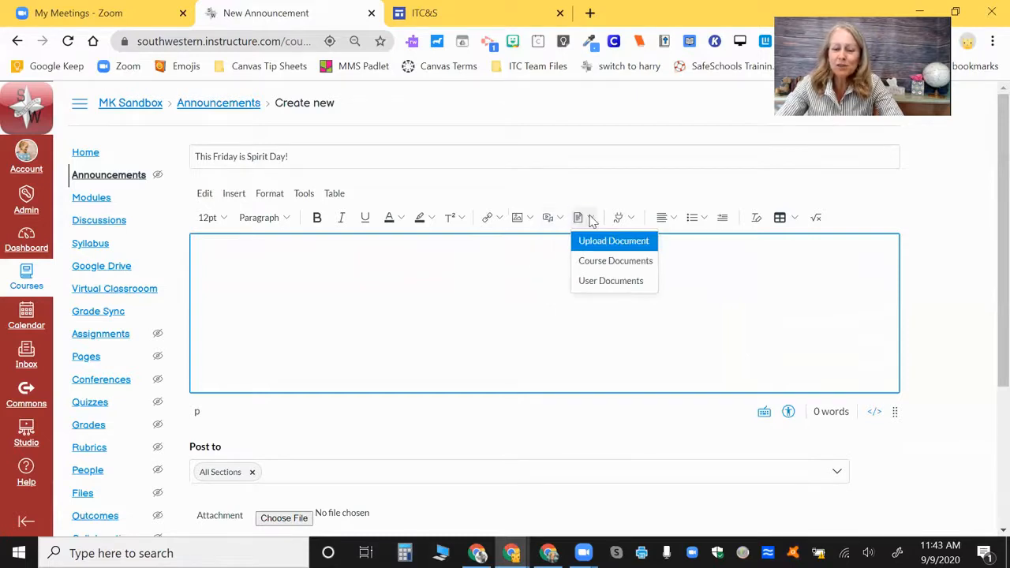
pyautogui.click(622, 219)
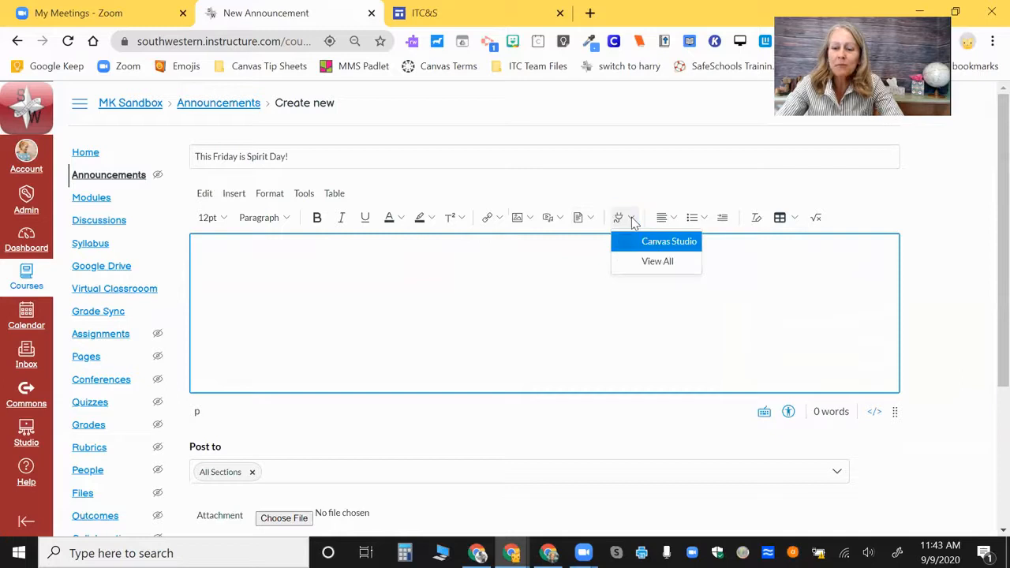
pyautogui.click(658, 260)
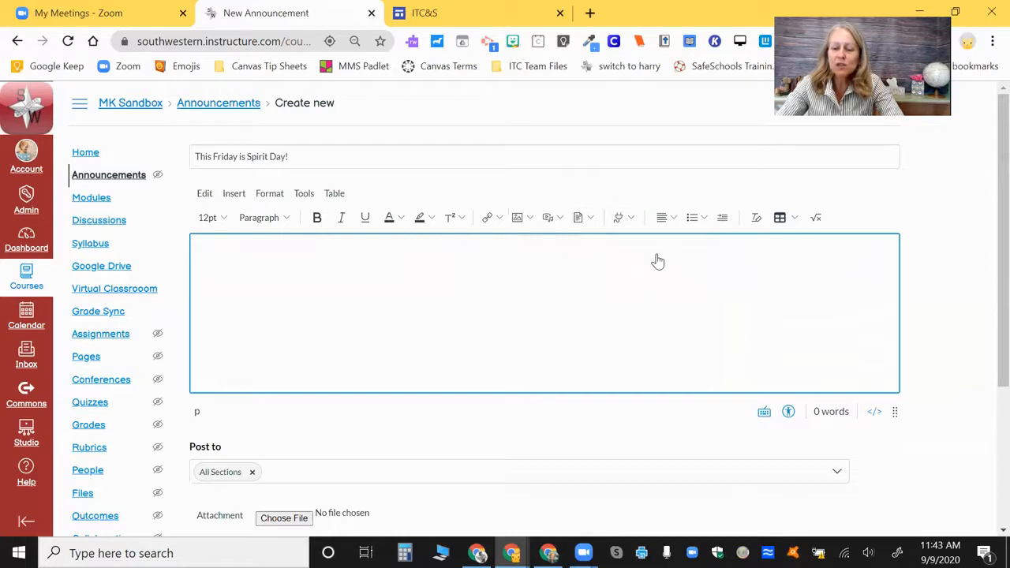
pyautogui.scroll(-4, 527, 276)
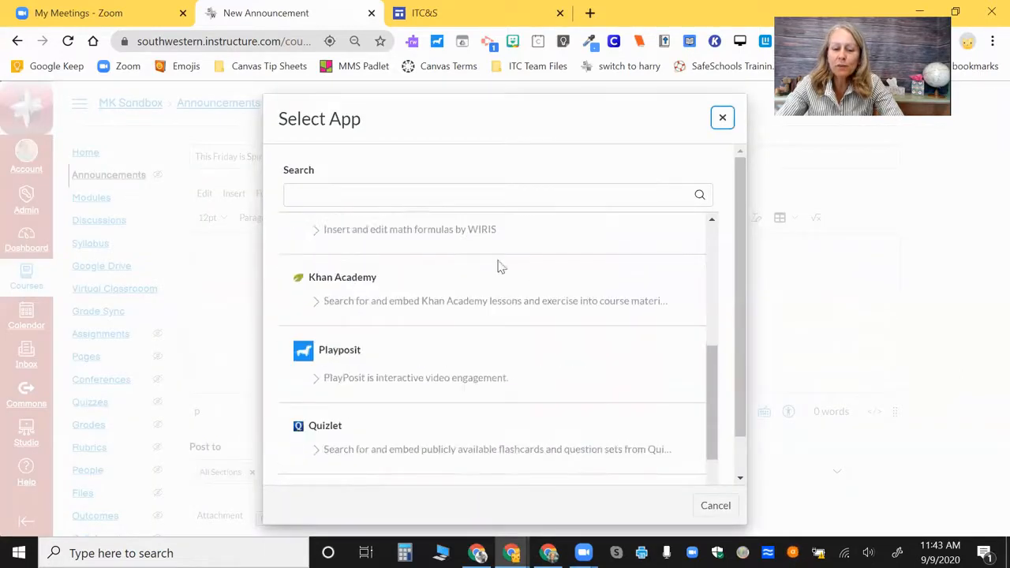
pyautogui.scroll(-2, 465, 266)
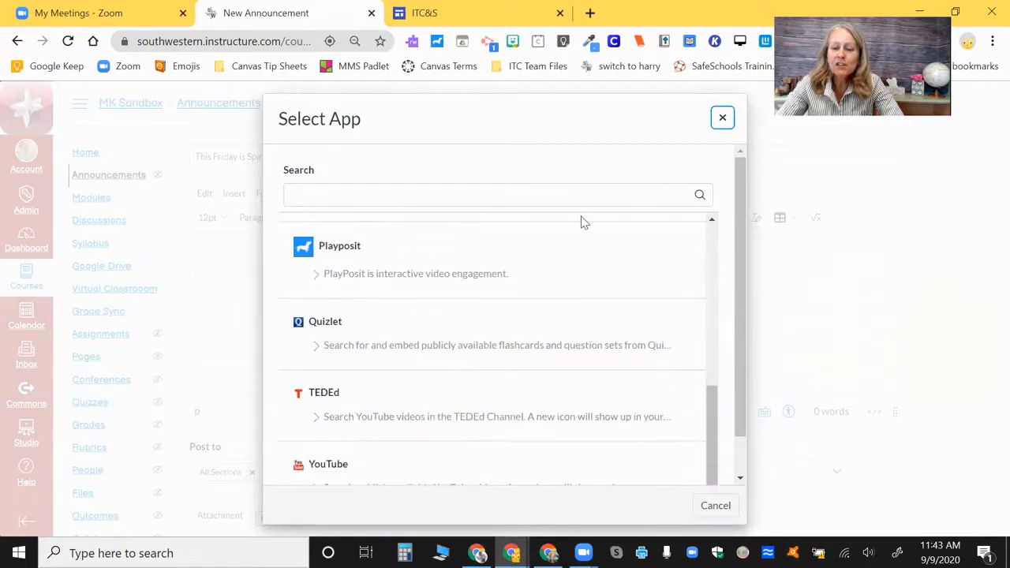
pyautogui.press('Escape')
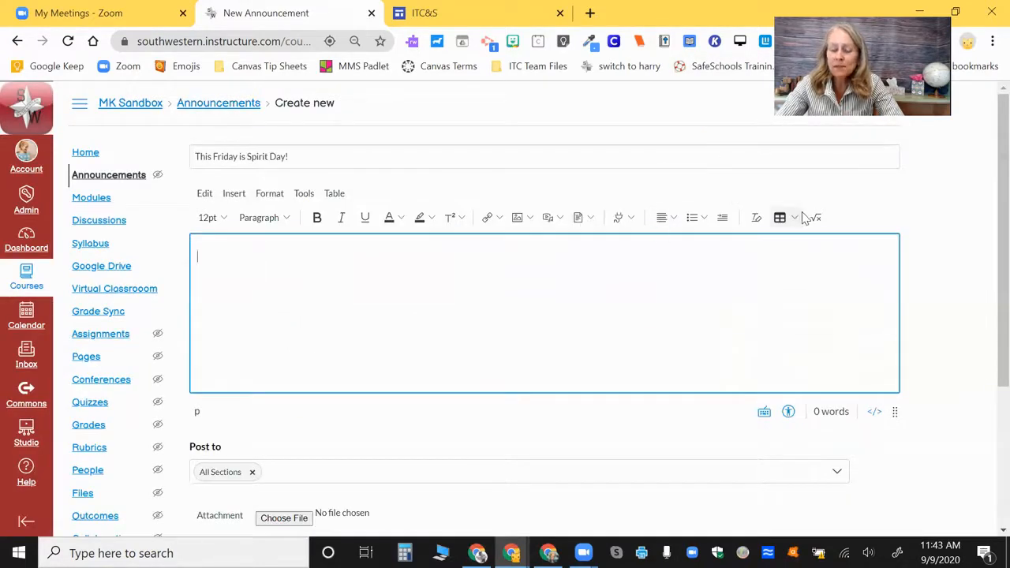
pyautogui.click(527, 219)
pyautogui.click(542, 243)
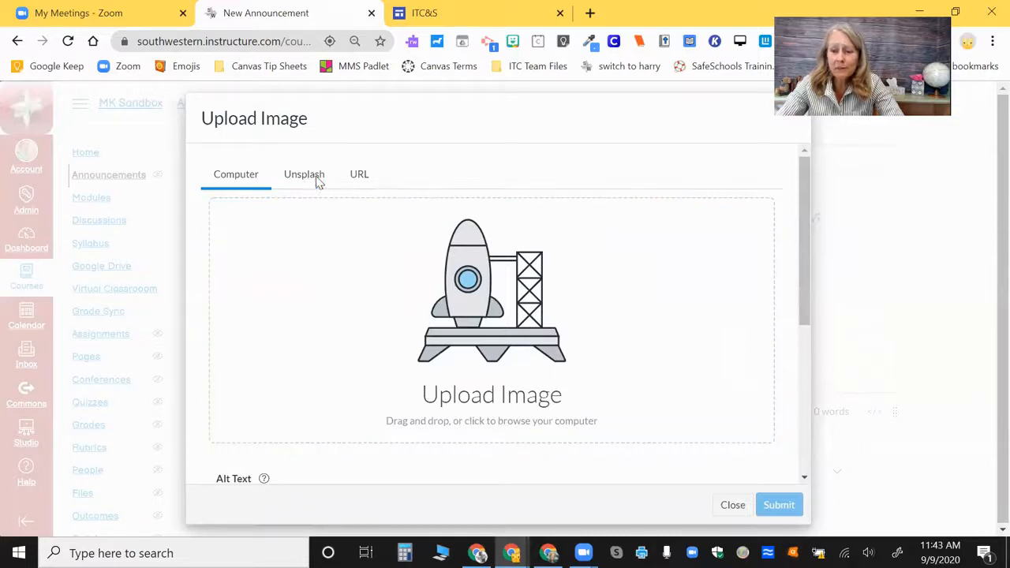
pyautogui.click(316, 179)
pyautogui.click(313, 253)
pyautogui.write('spi')
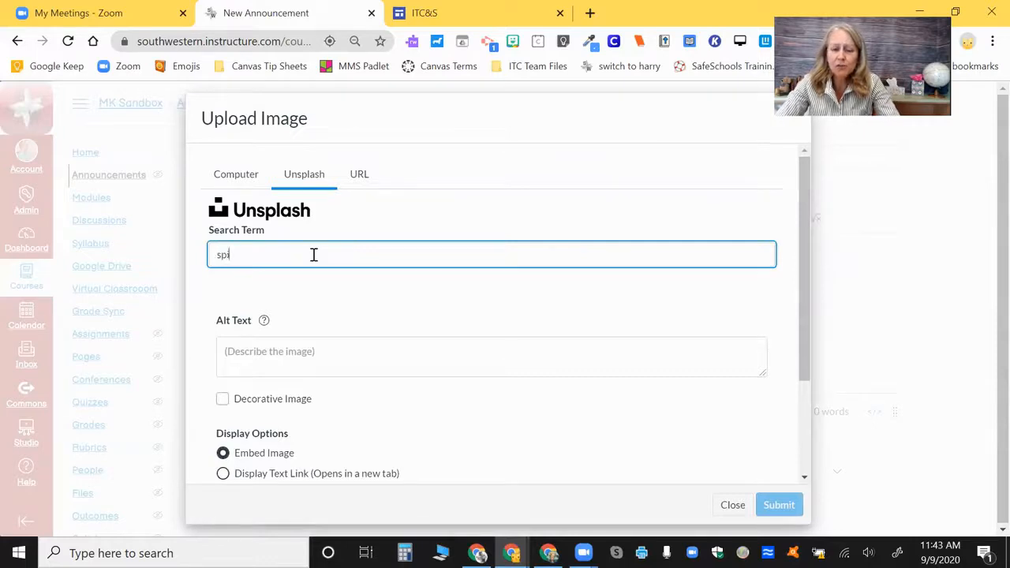
pyautogui.write('rit')
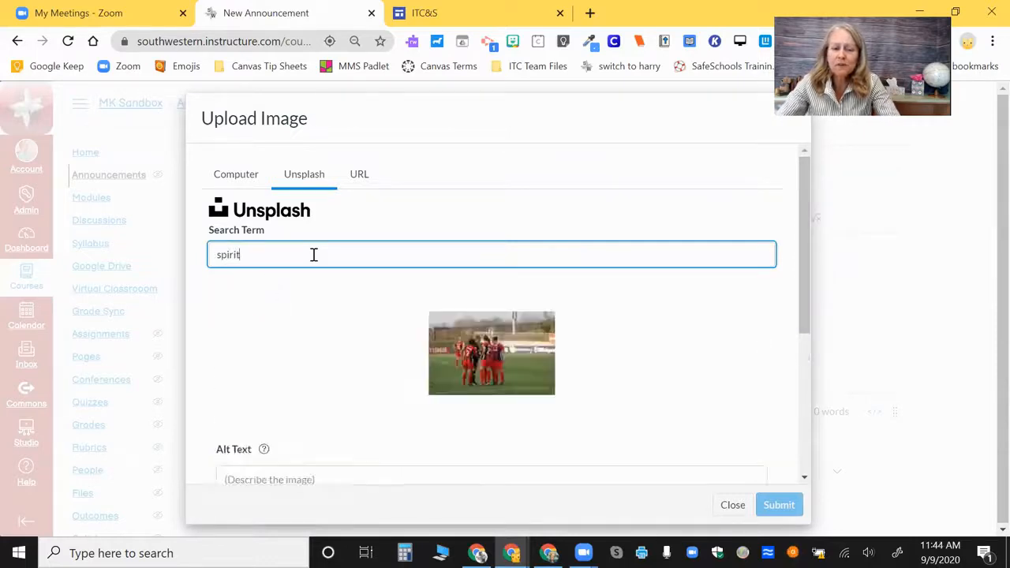
pyautogui.scroll(-3, 401, 339)
pyautogui.scroll(-2, 399, 338)
pyautogui.scroll(5, 271, 247)
pyautogui.click(168, 257)
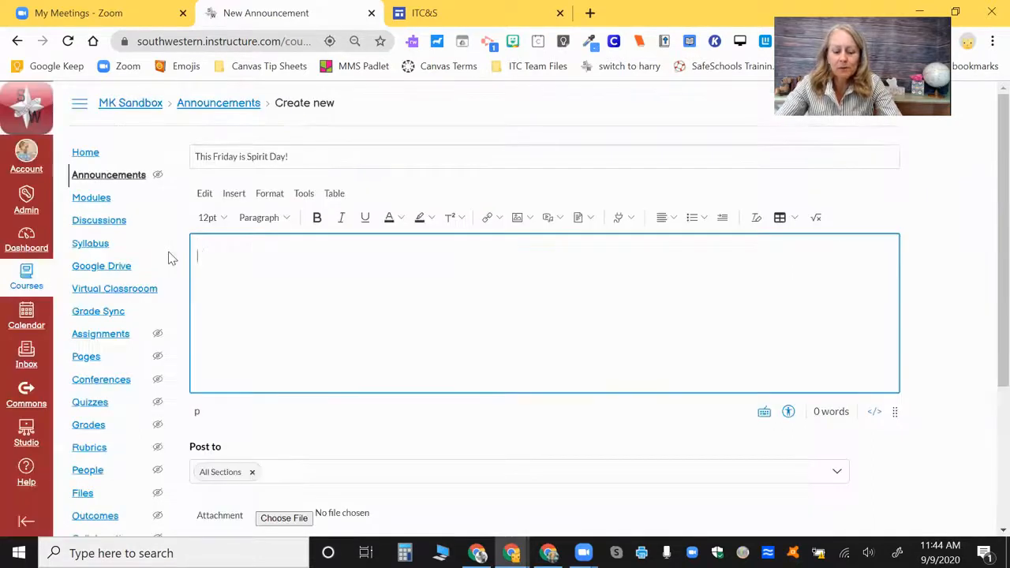
# Search Unsplash for "flag" and insert the close-up photo of the waving American flag into the announcement body
pyautogui.click(525, 218)
pyautogui.click(543, 241)
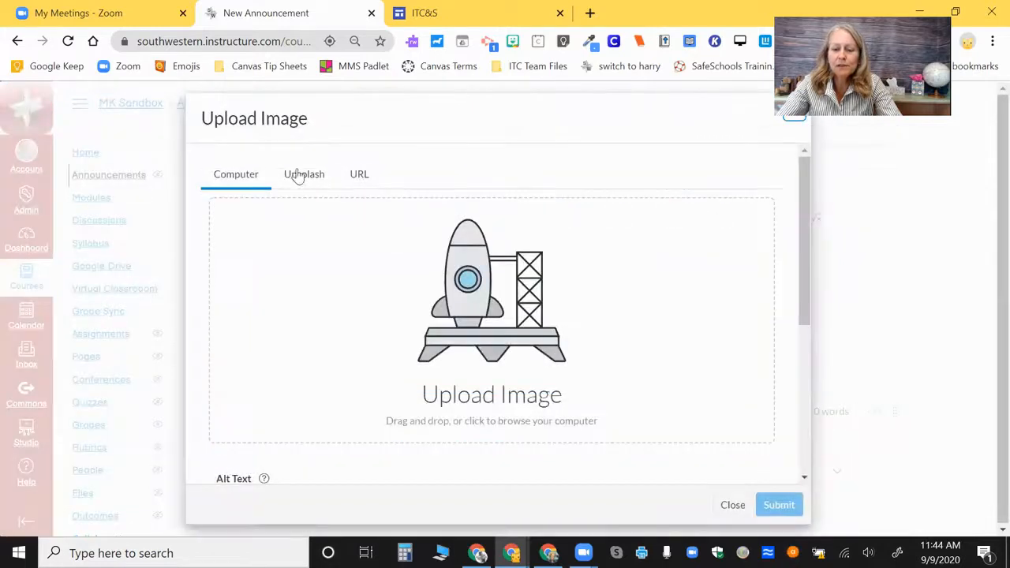
pyautogui.click(299, 175)
pyautogui.click(290, 253)
pyautogui.write('g')
pyautogui.press('BackSpace')
pyautogui.write('flag')
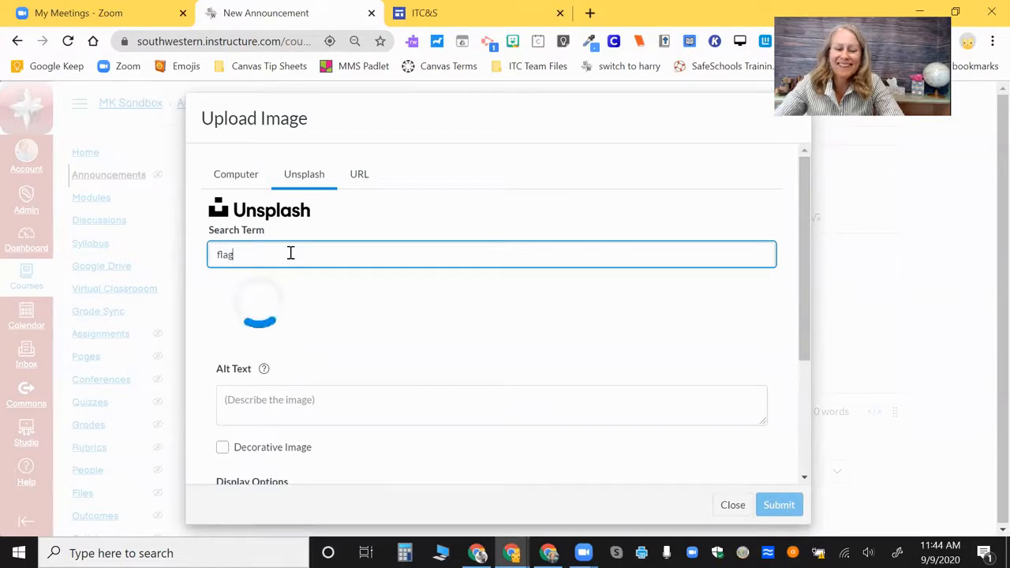
pyautogui.click(509, 353)
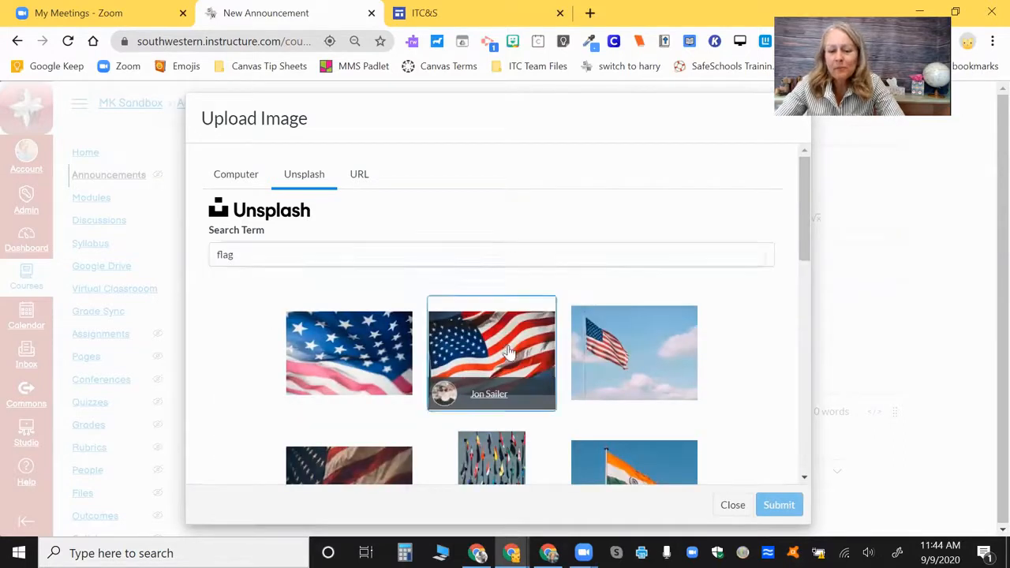
pyautogui.click(774, 505)
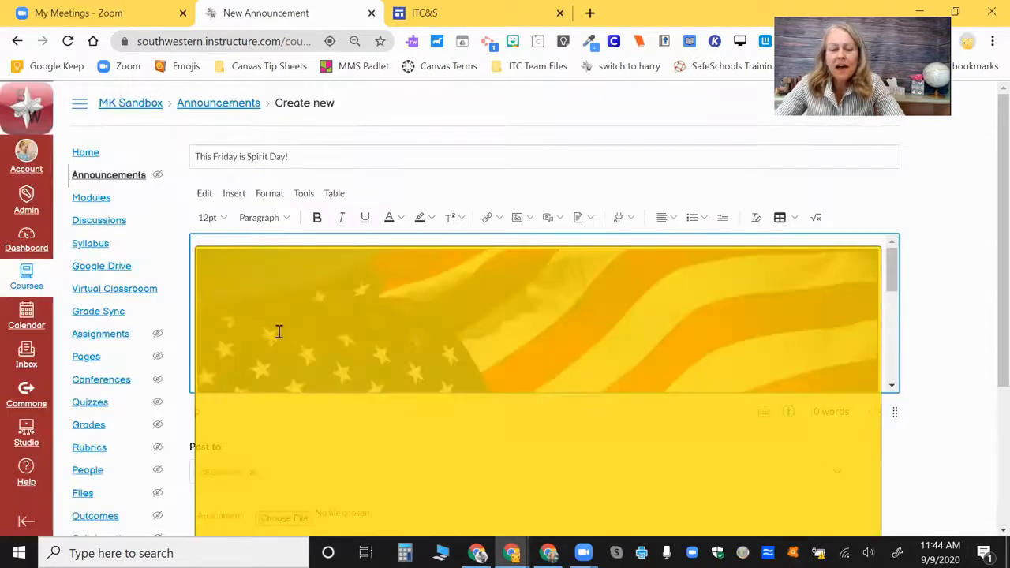
# Resize the flag image in the announcement body to the Small size, 200 x 133 px
pyautogui.click(250, 297)
pyautogui.click(540, 272)
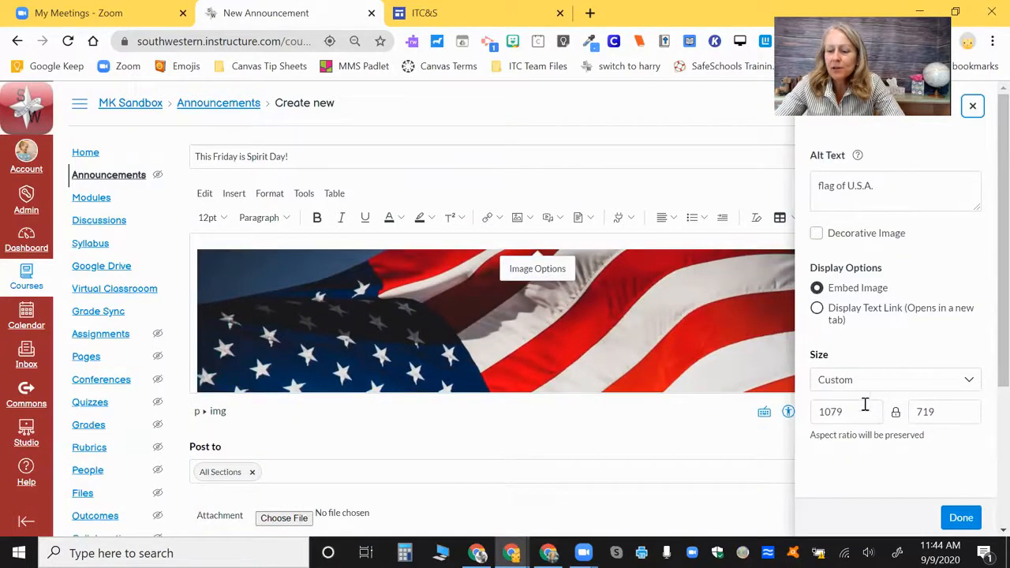
pyautogui.click(859, 380)
pyautogui.click(854, 405)
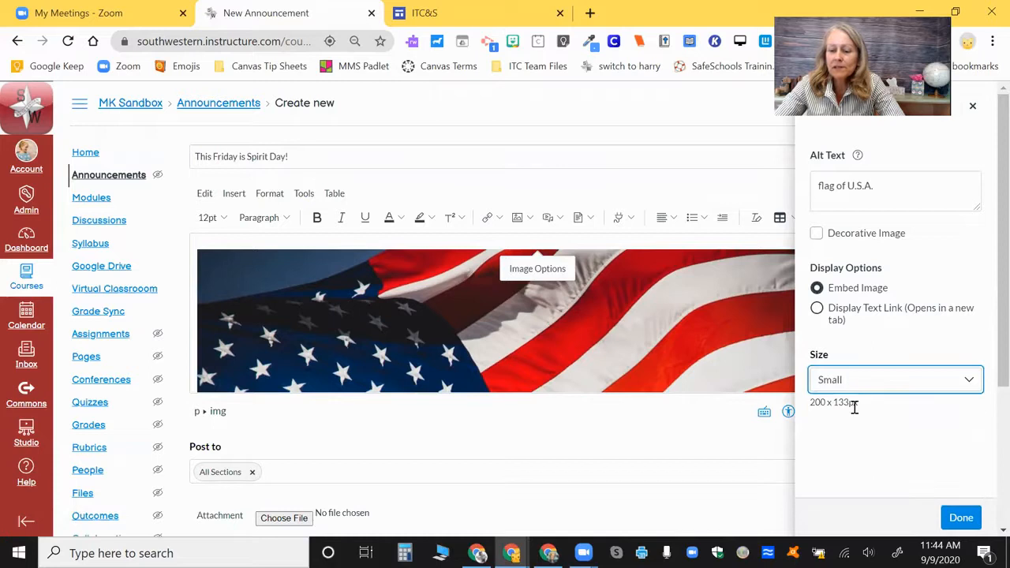
pyautogui.click(961, 518)
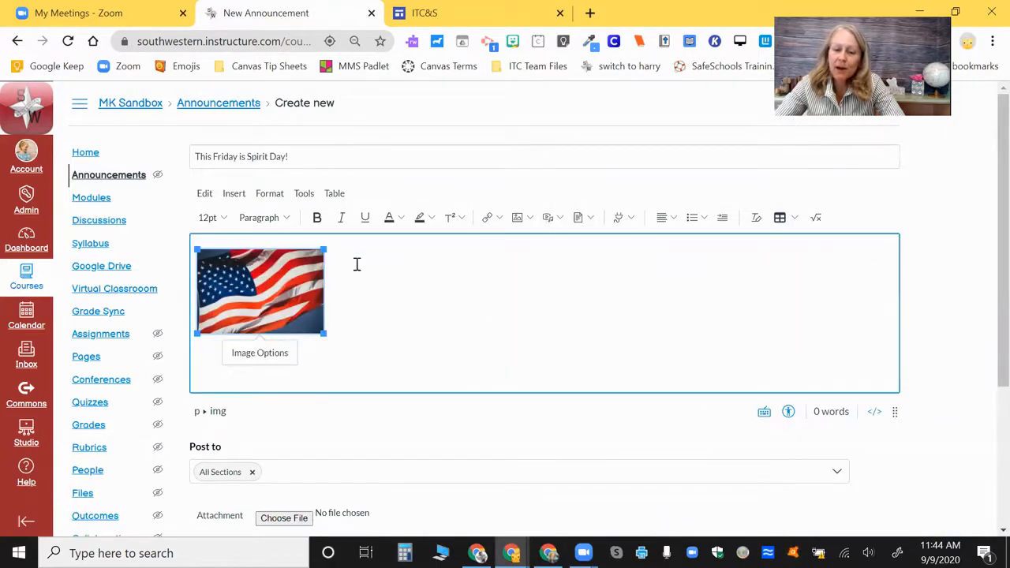
# Add the text "This Friday is spirit day!" beside the flag image
pyautogui.click(391, 273)
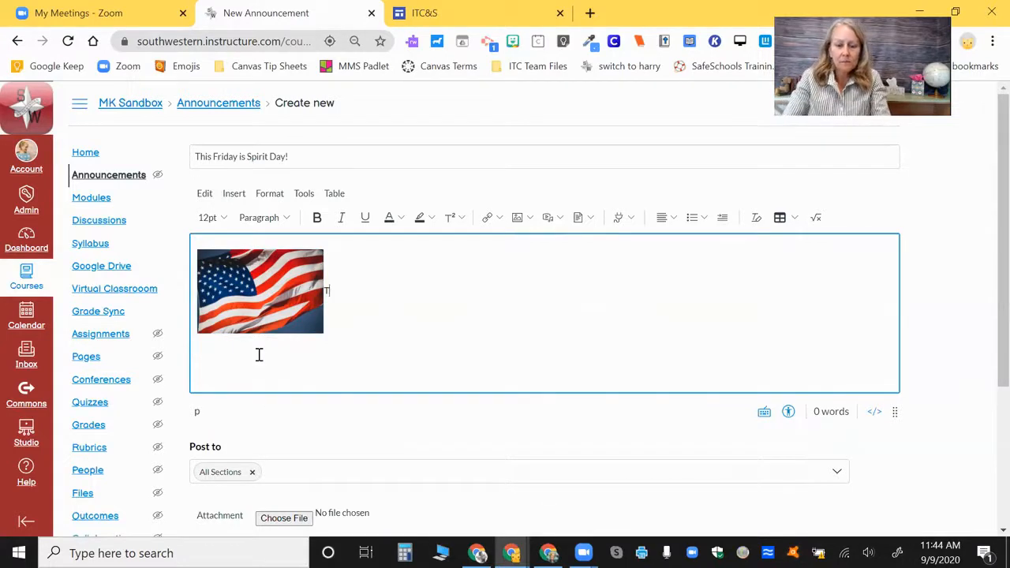
pyautogui.press('BackSpace')
pyautogui.press('BackSpace')
pyautogui.press('BackSpace')
pyautogui.press('BackSpace')
pyautogui.write('day is spirit day!')
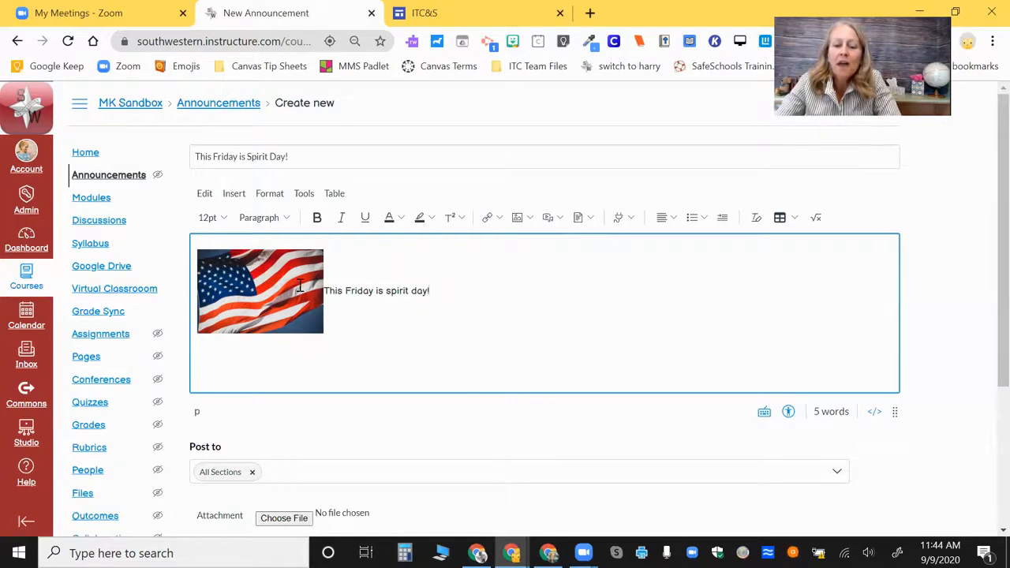
# Set the font size of the sentence beside the flag image to 24pt
pyautogui.moveTo(459, 299); pyautogui.dragTo(324, 289)
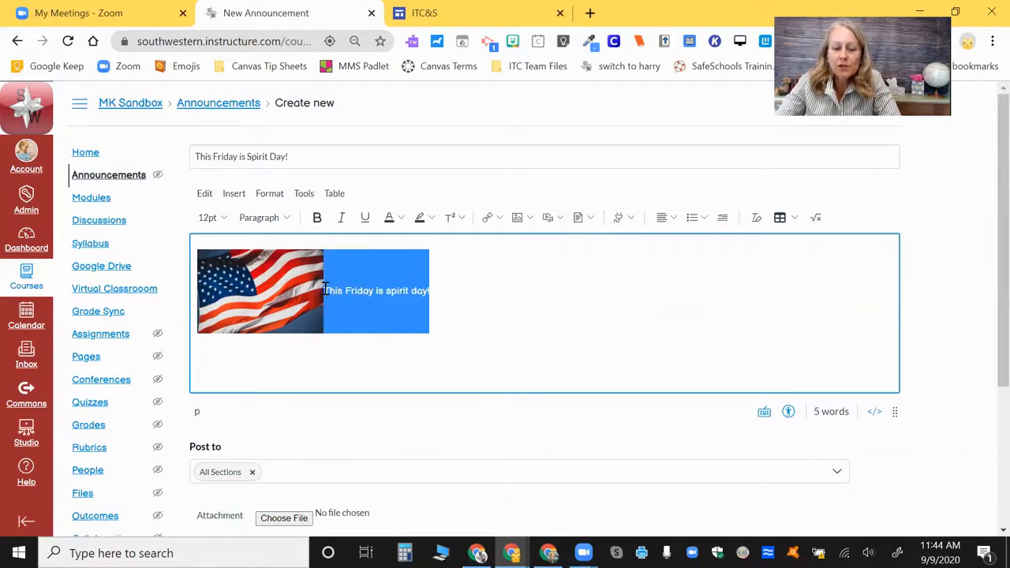
pyautogui.click(213, 218)
pyautogui.click(232, 340)
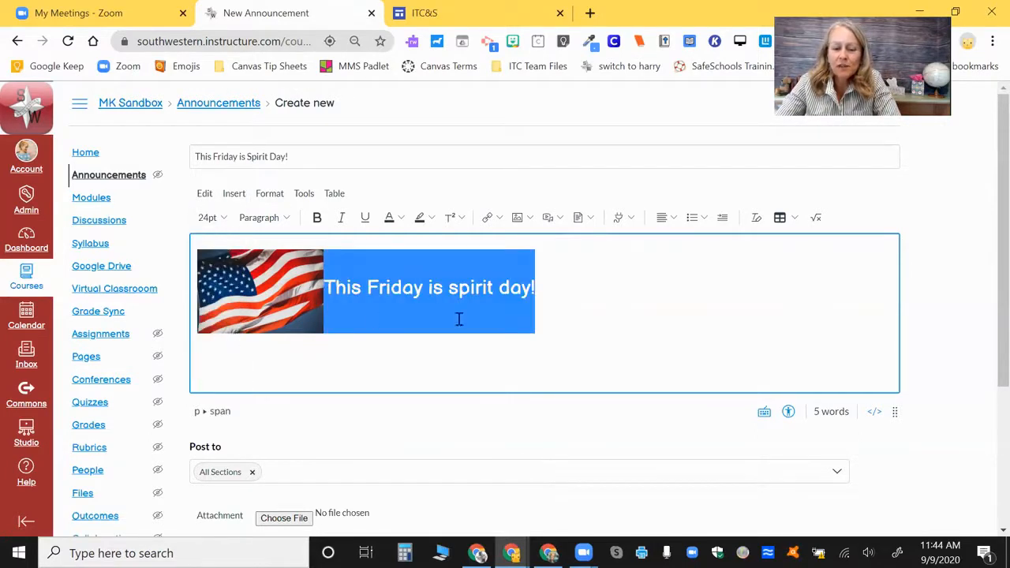
pyautogui.click(608, 309)
# Examine which course sections the announcement can be posted to, leaving All Sections selected
pyautogui.scroll(-2, 588, 311)
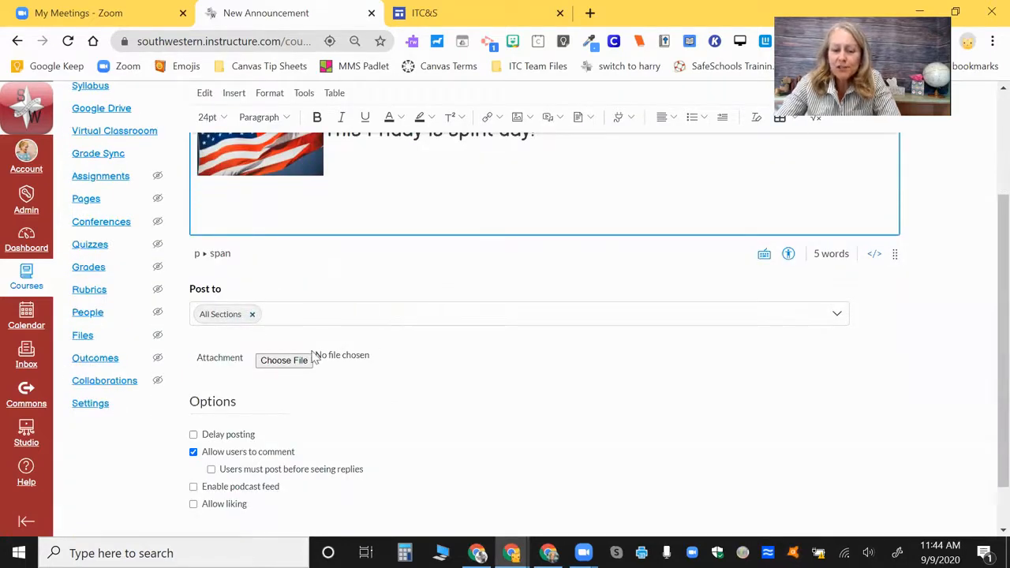
pyautogui.click(836, 316)
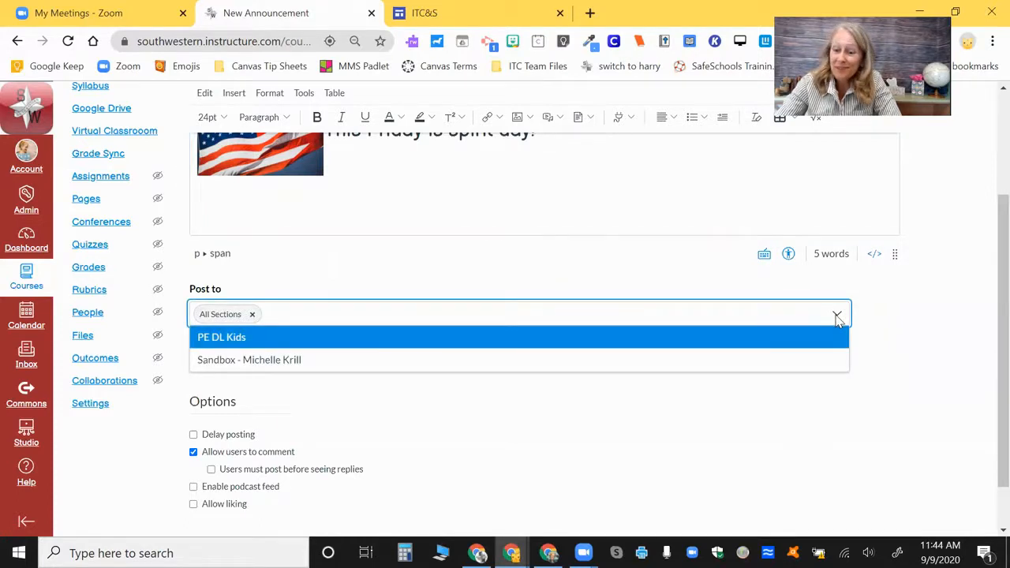
pyautogui.click(504, 406)
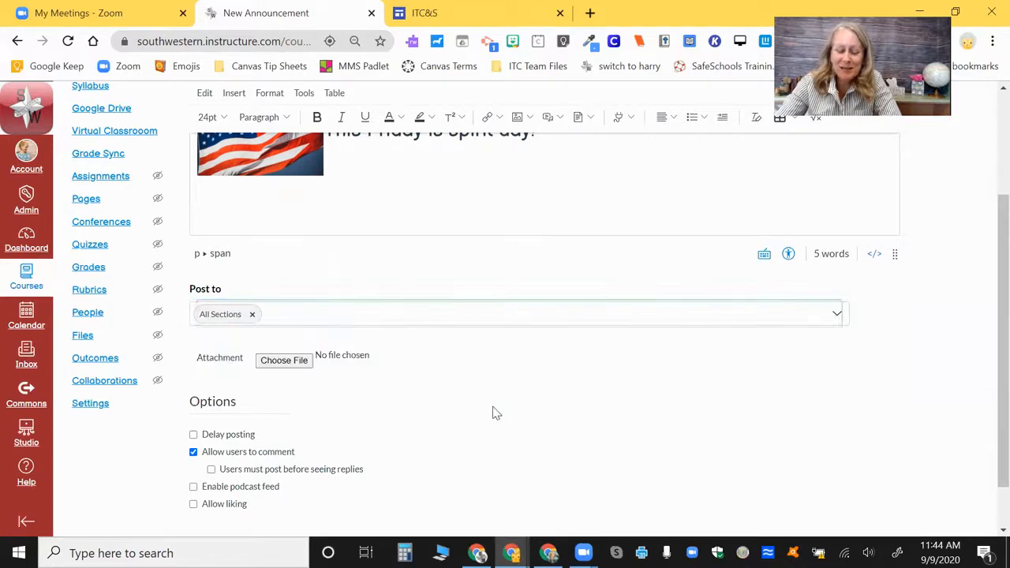
# Try the announcement options for delayed posting, user comments, posting before seeing replies, and liking
pyautogui.scroll(-1, 462, 395)
pyautogui.click(193, 378)
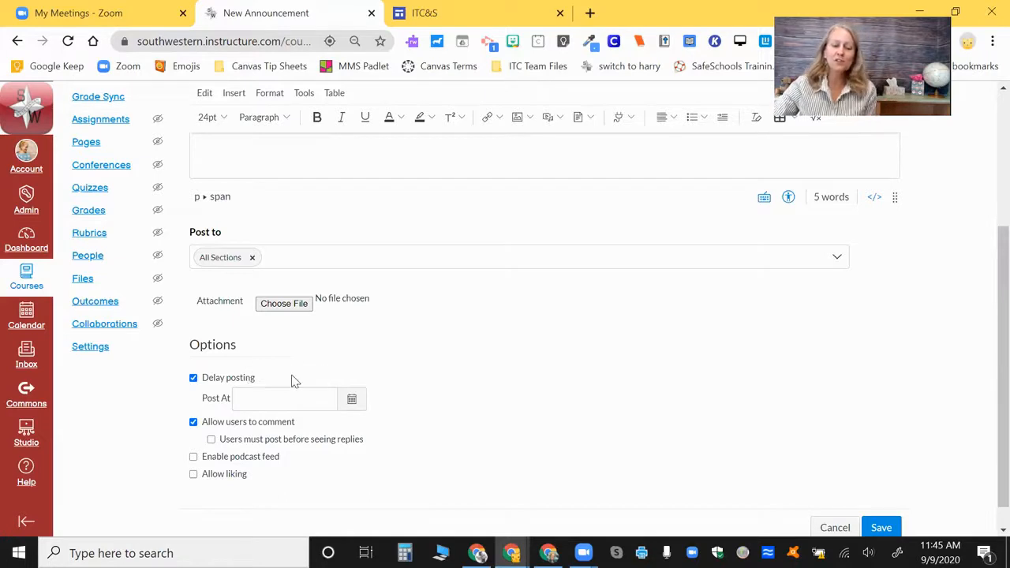
pyautogui.click(193, 422)
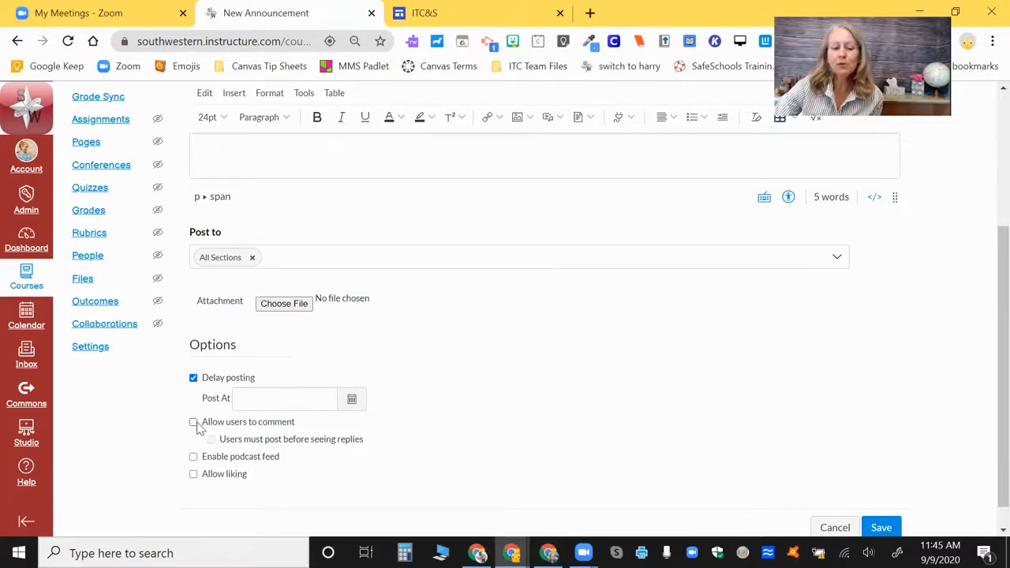
pyautogui.click(194, 425)
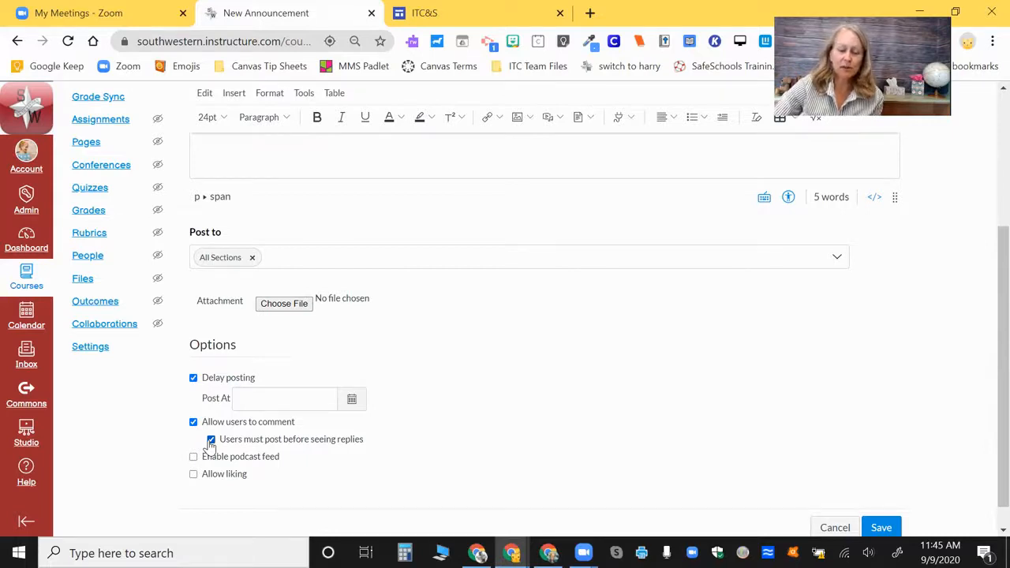
pyautogui.click(193, 474)
pyautogui.scroll(-1, 211, 465)
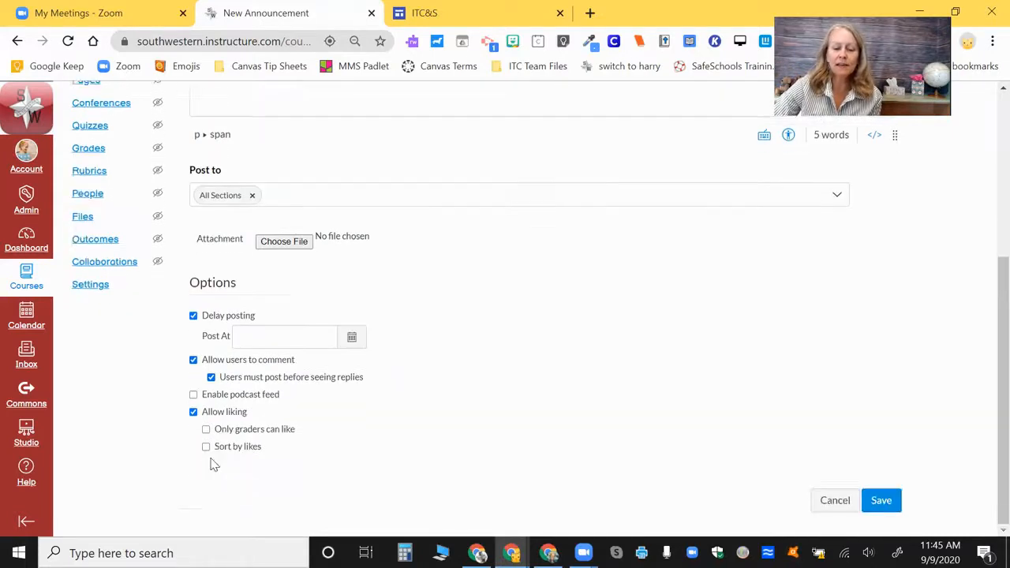
# Turn off liking, delayed posting and the post-before-seeing-replies requirement, with user comments allowed
pyautogui.click(194, 413)
pyautogui.click(194, 395)
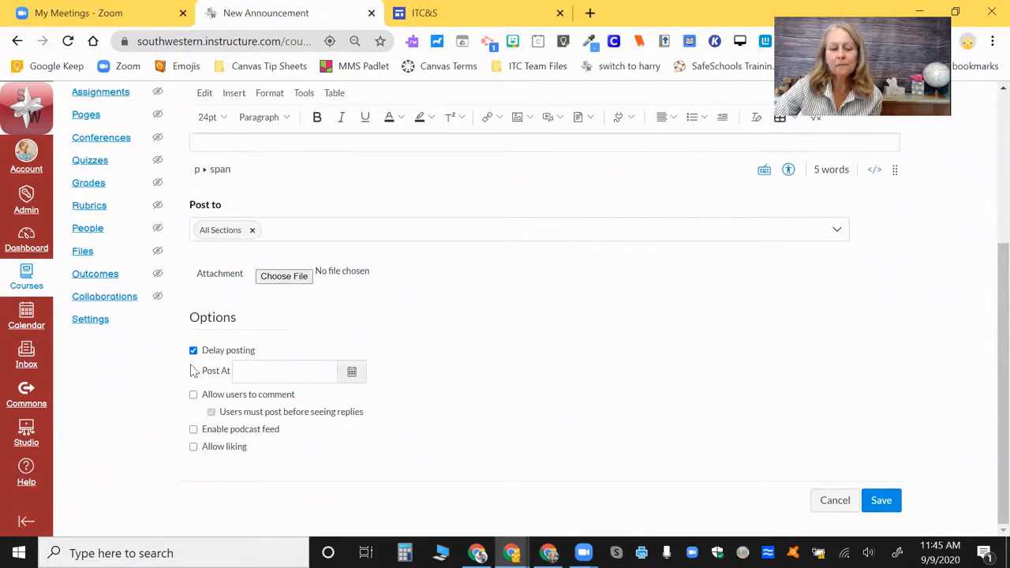
pyautogui.click(193, 351)
pyautogui.click(193, 395)
pyautogui.click(213, 413)
# Review the finished announcement and save it to post it to the course
pyautogui.scroll(3, 726, 399)
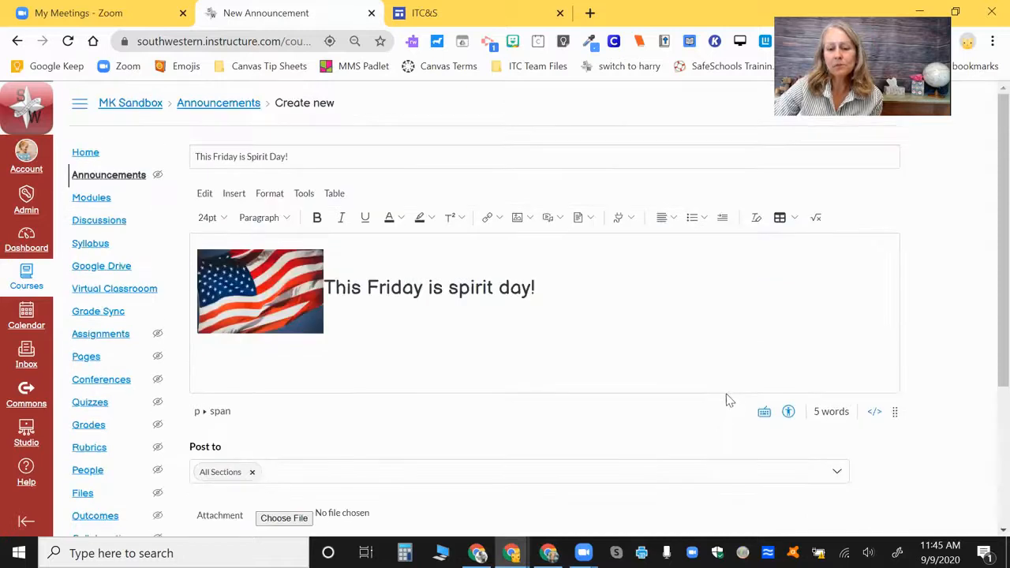
pyautogui.scroll(-3, 725, 399)
pyautogui.click(881, 504)
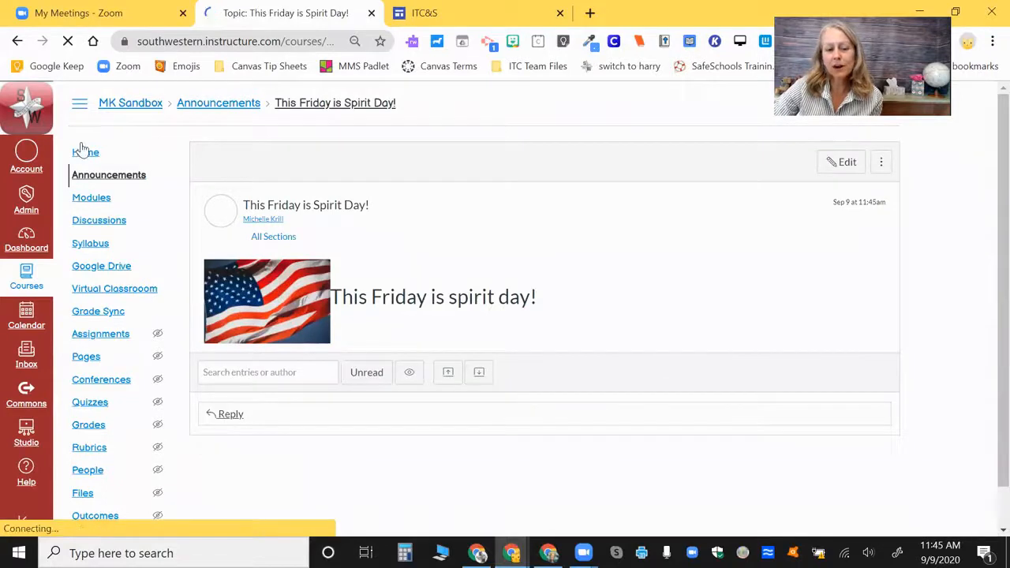
# Check how the "This Friday is Spirit Day!" announcement appears to students in Student View, and leave that view
pyautogui.click(83, 152)
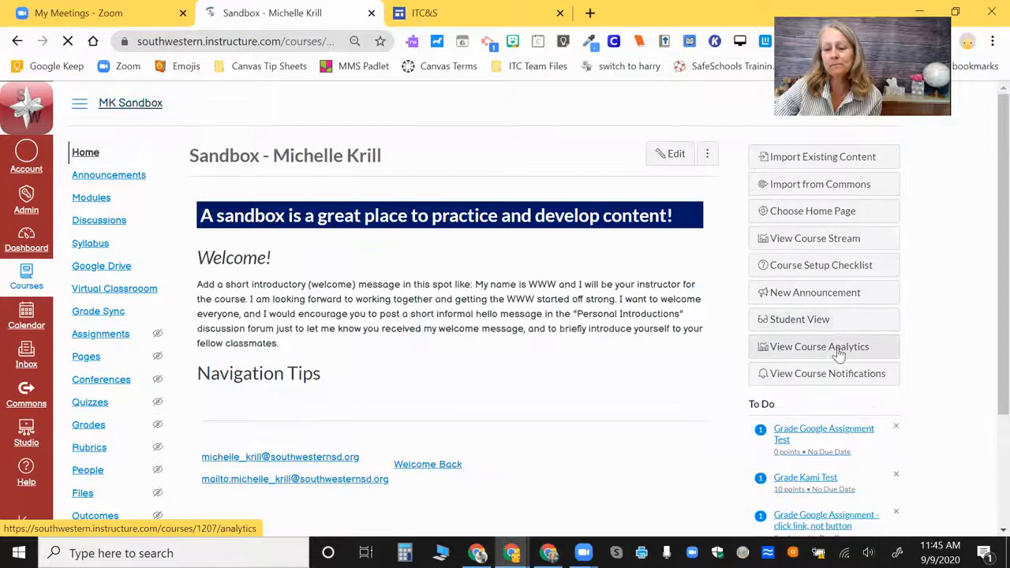
pyautogui.click(817, 320)
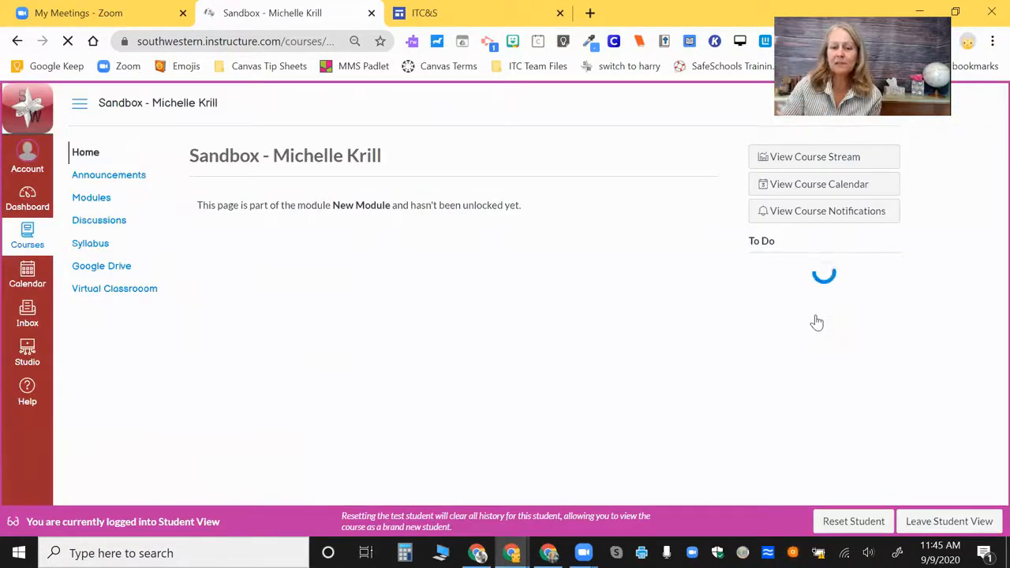
pyautogui.click(104, 178)
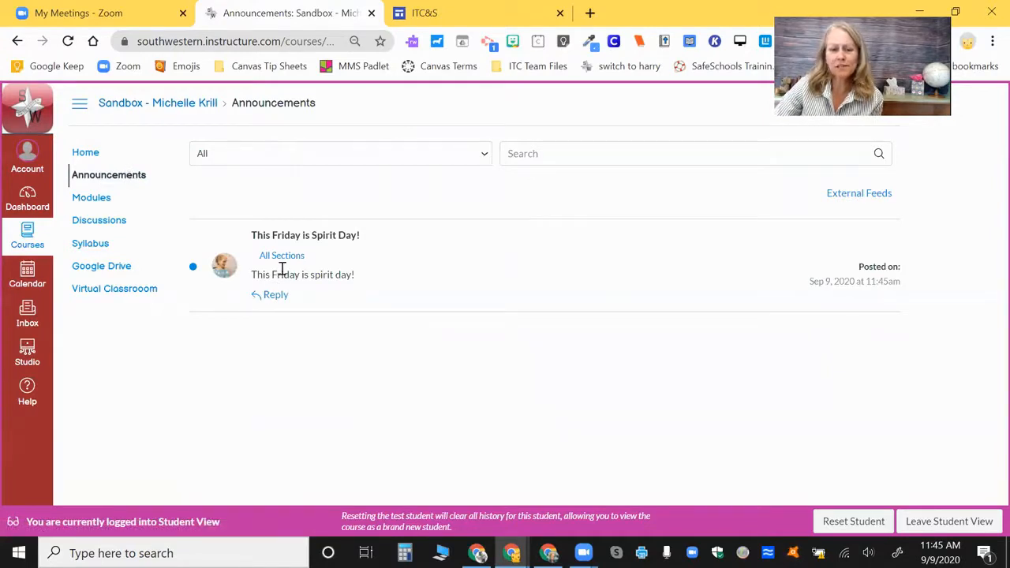
pyautogui.click(296, 237)
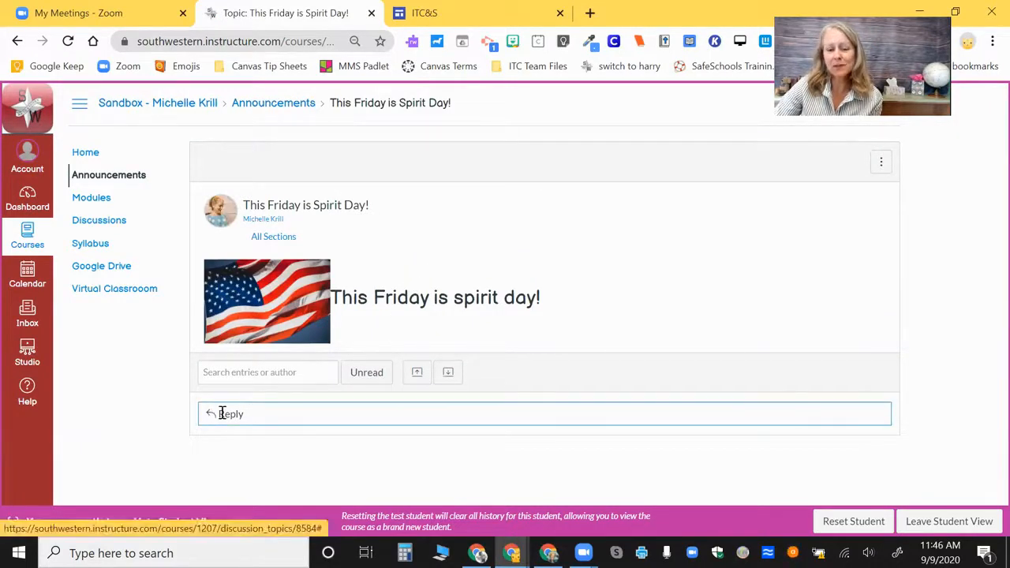
pyautogui.click(284, 372)
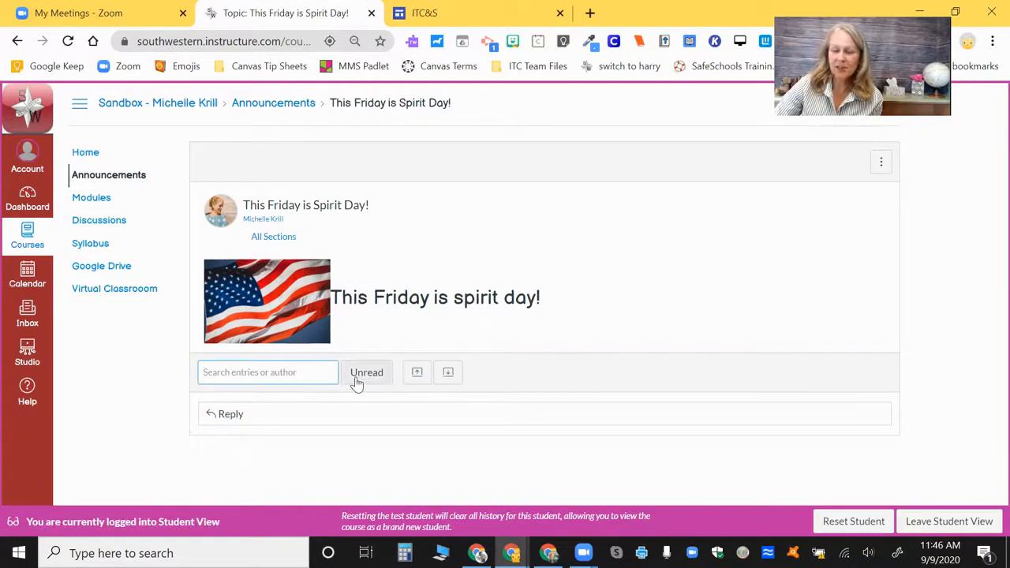
pyautogui.click(943, 521)
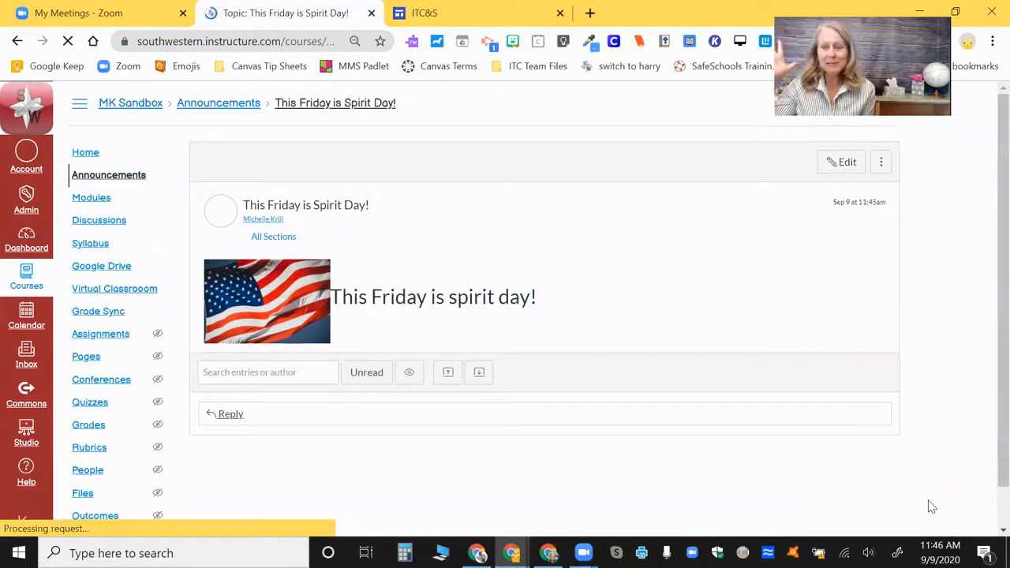
# Return to the course home page and examine its content from the banner to the links at the end
pyautogui.click(81, 157)
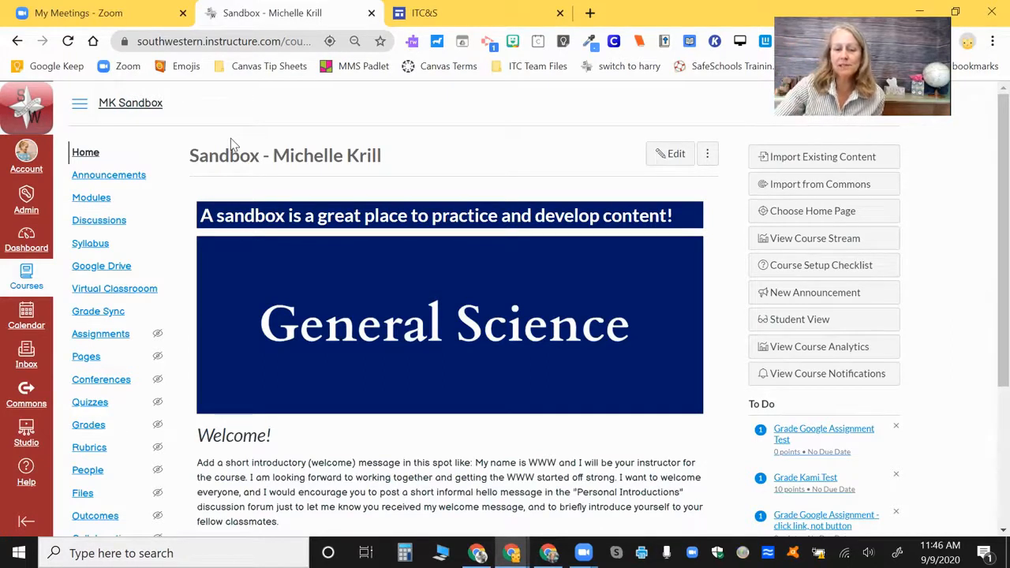
pyautogui.scroll(-1, 139, 316)
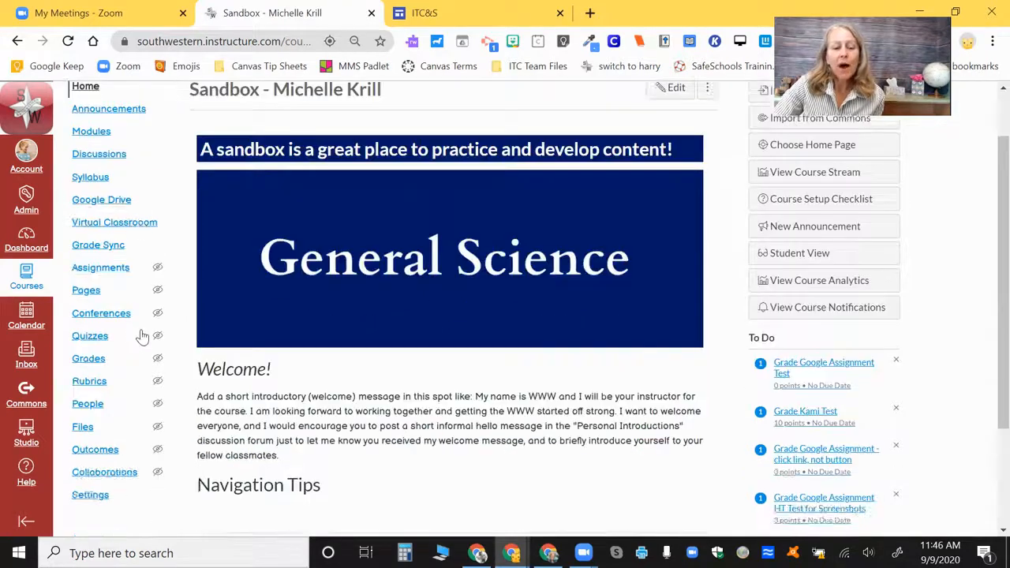
pyautogui.scroll(-2, 139, 337)
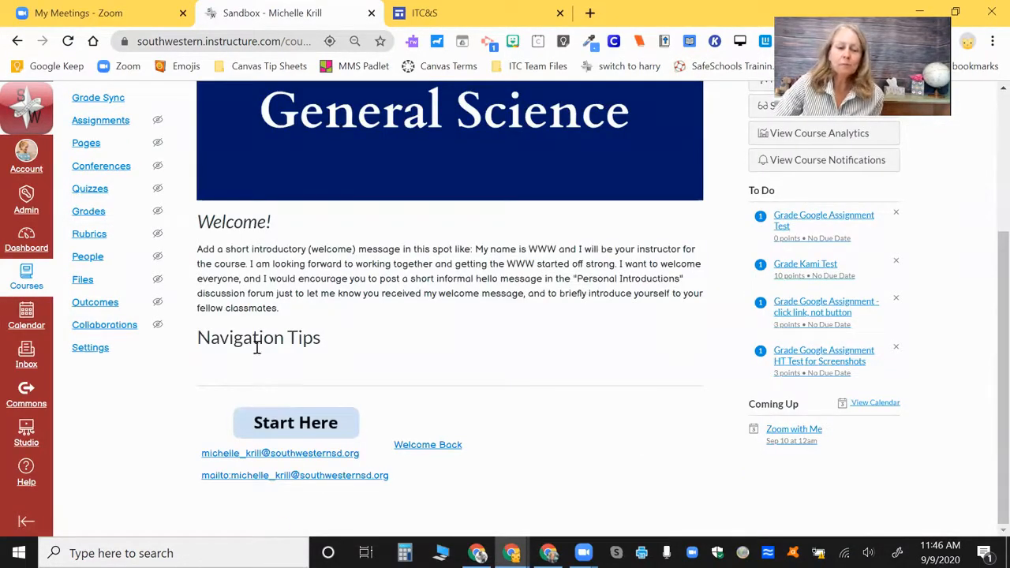
pyautogui.scroll(3, 301, 281)
pyautogui.scroll(-2, 301, 277)
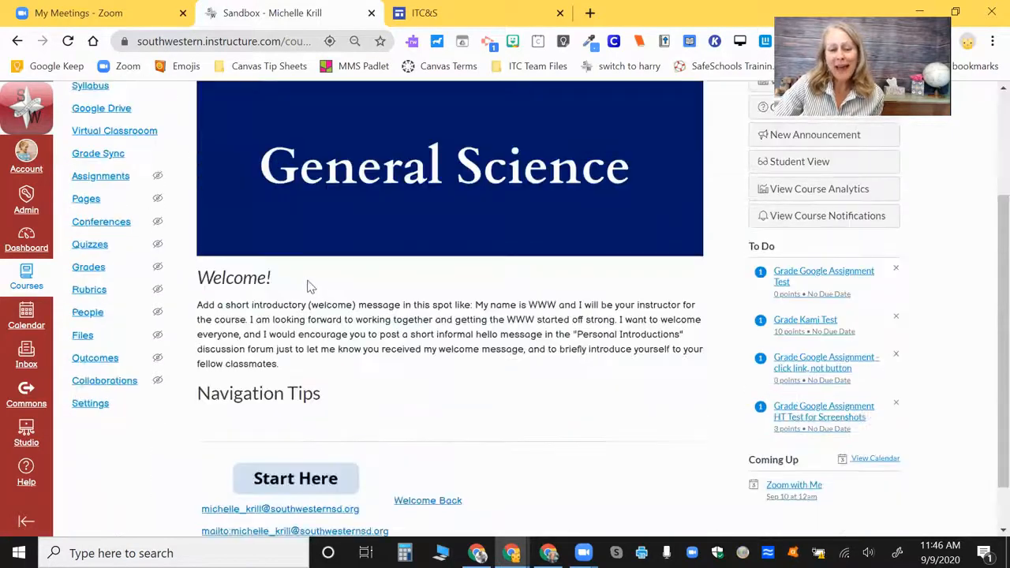
pyautogui.scroll(-1, 309, 286)
# In the course details settings, show recent announcements on the course home page and limit them to 1
pyautogui.click(101, 355)
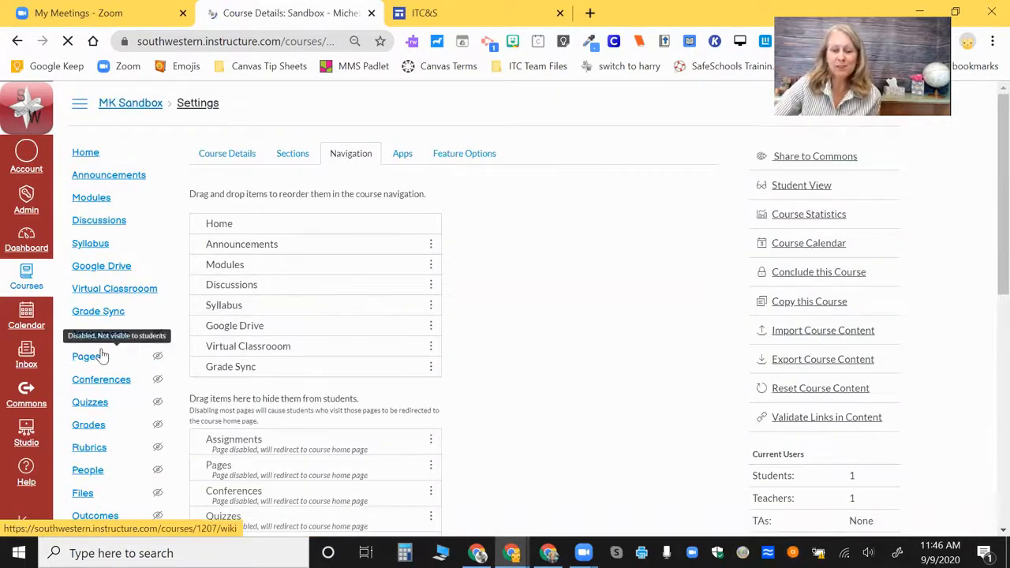
pyautogui.click(235, 154)
pyautogui.scroll(-10, 340, 267)
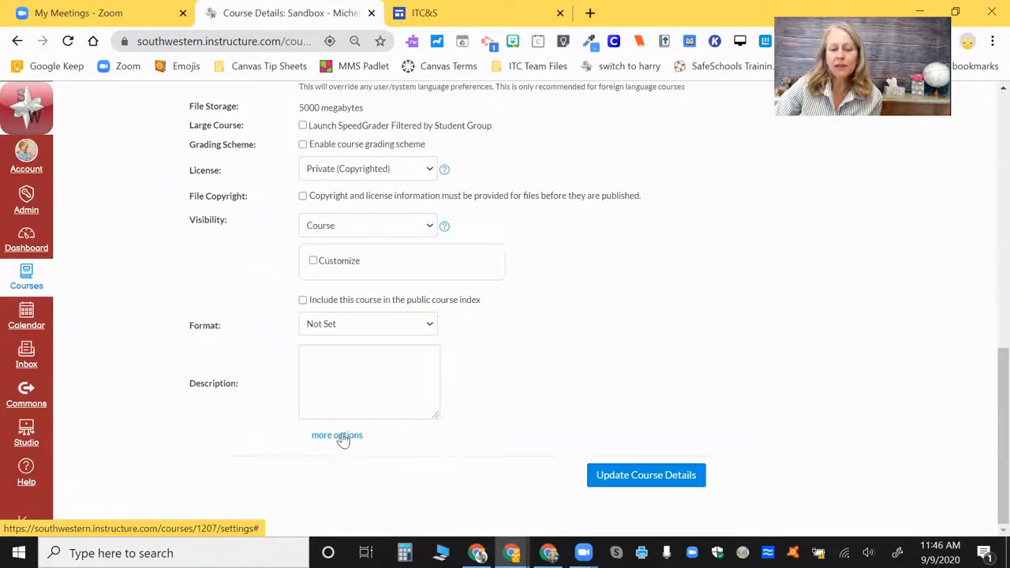
pyautogui.click(341, 436)
pyautogui.scroll(-3, 339, 438)
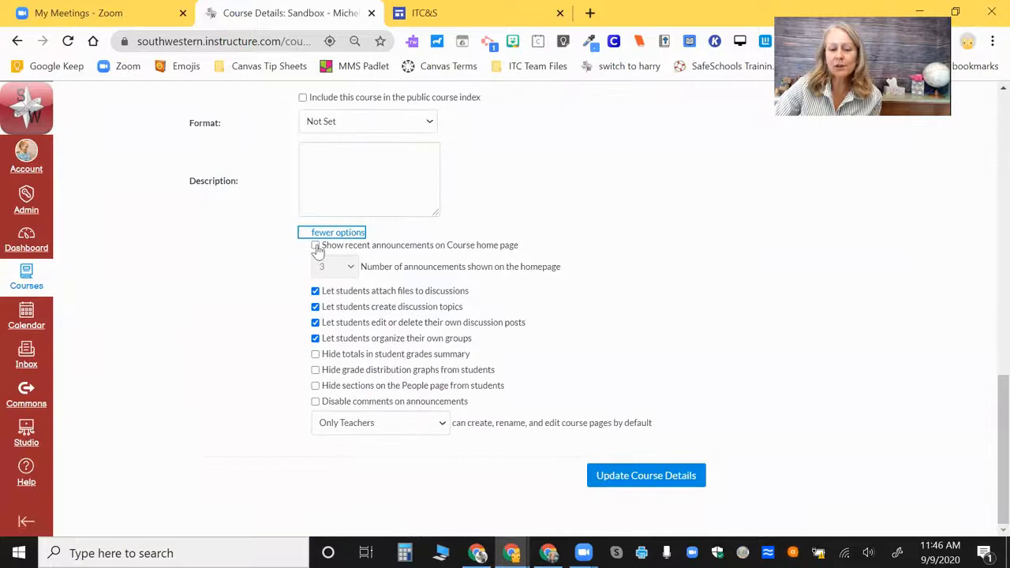
pyautogui.click(316, 246)
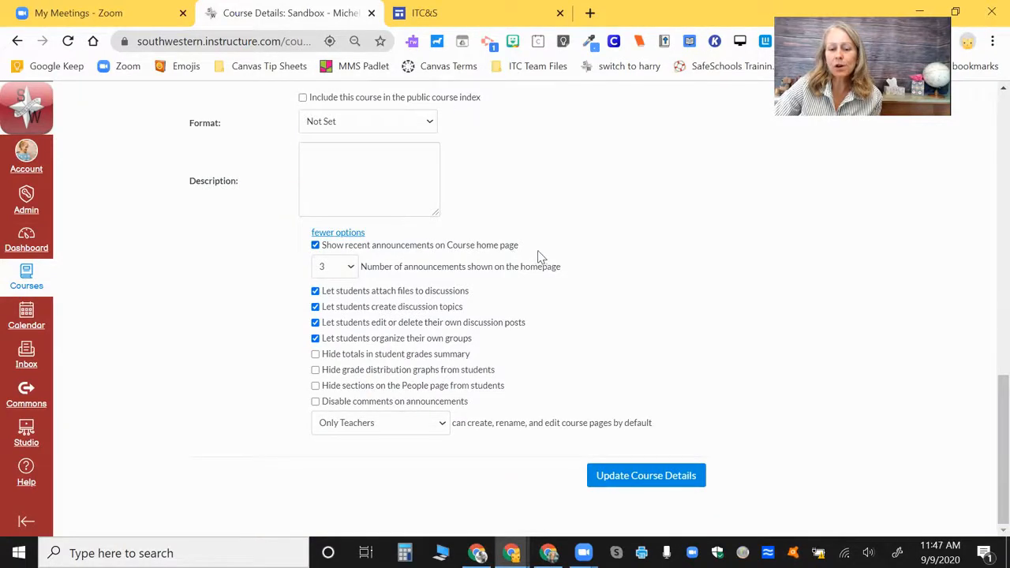
pyautogui.click(350, 268)
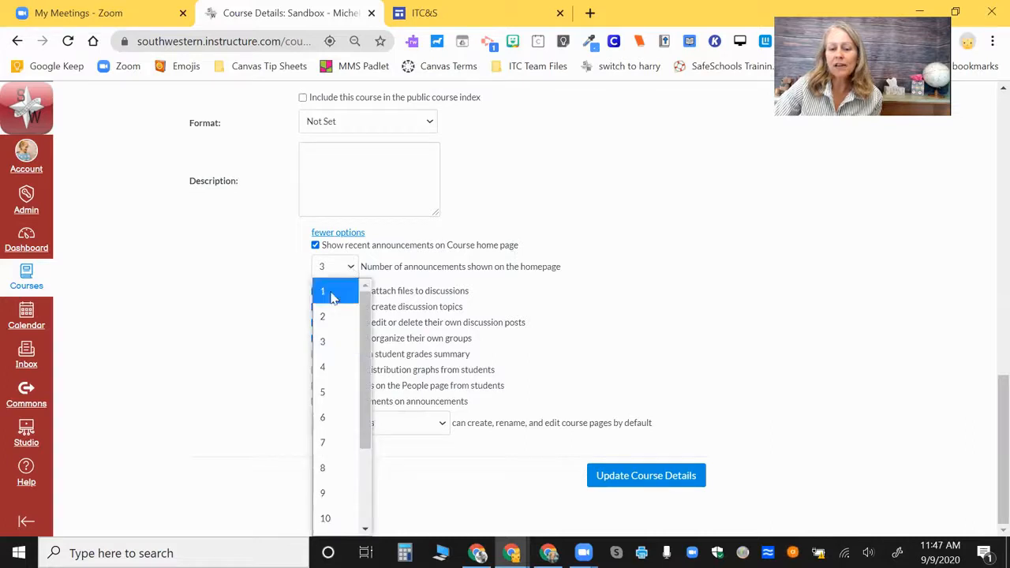
pyautogui.click(332, 294)
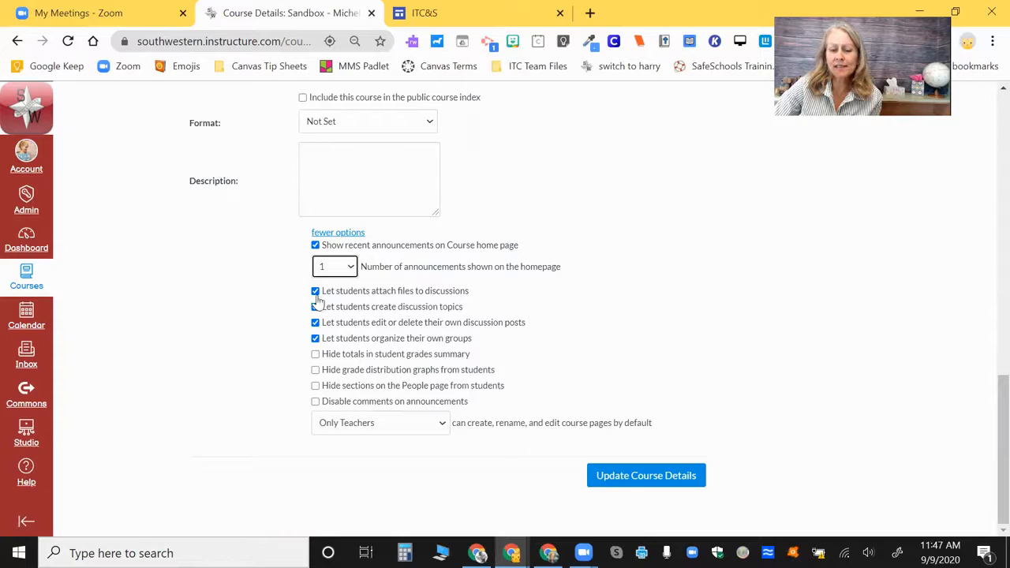
# Stop students from organizing their own groups and creating discussion topics, and update the course details
pyautogui.click(315, 339)
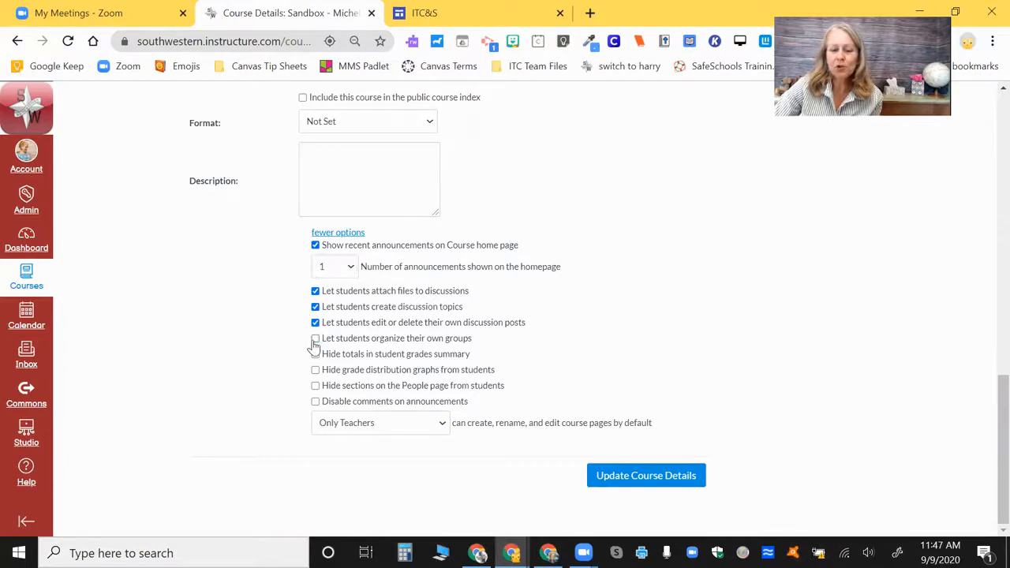
pyautogui.click(315, 291)
pyautogui.click(315, 291)
pyautogui.click(315, 307)
pyautogui.click(631, 475)
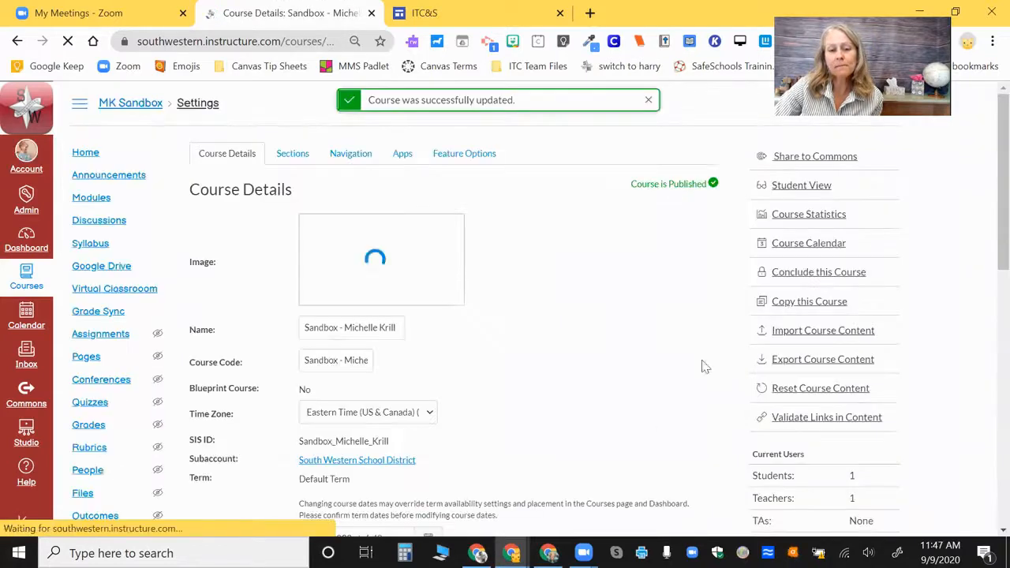
# Check the recent announcement on the course home page as teacher and in Student View, and leave Student View
pyautogui.click(83, 153)
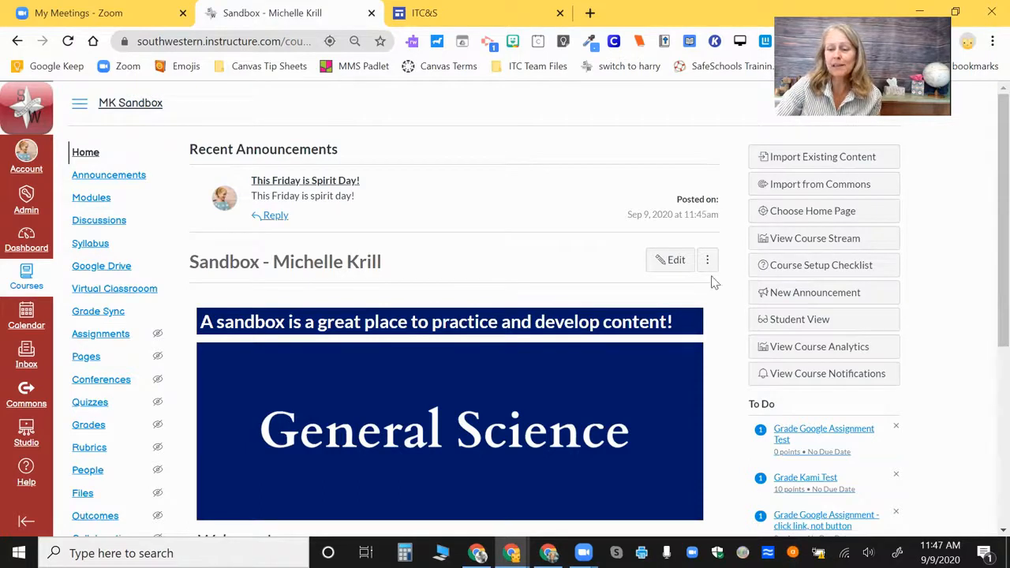
pyautogui.click(802, 323)
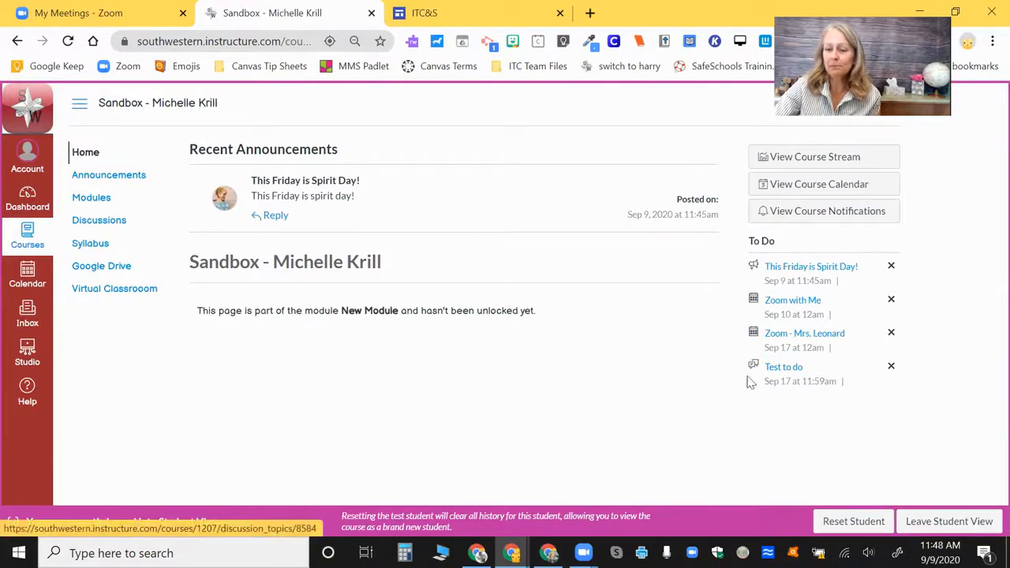
pyautogui.click(964, 521)
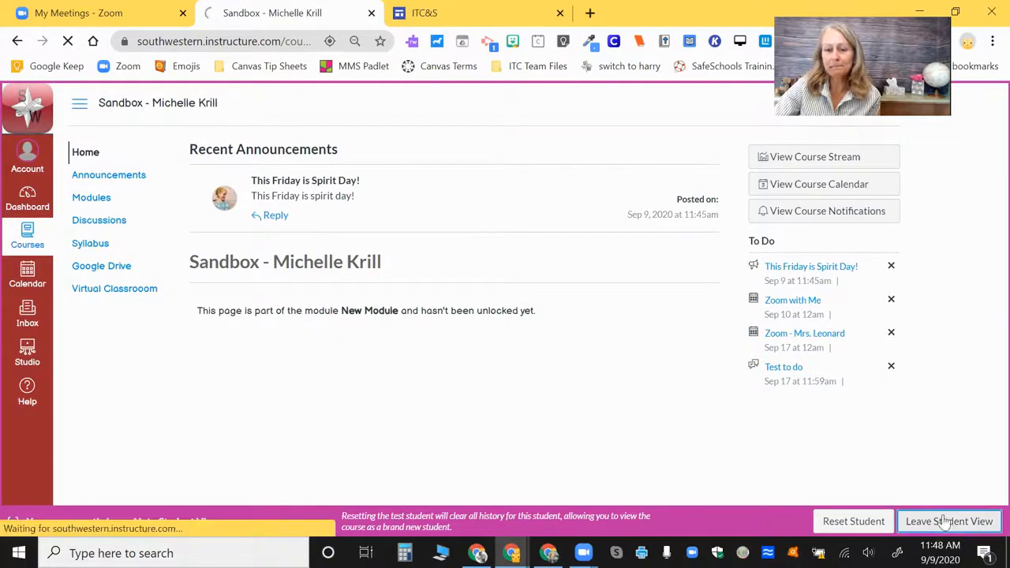